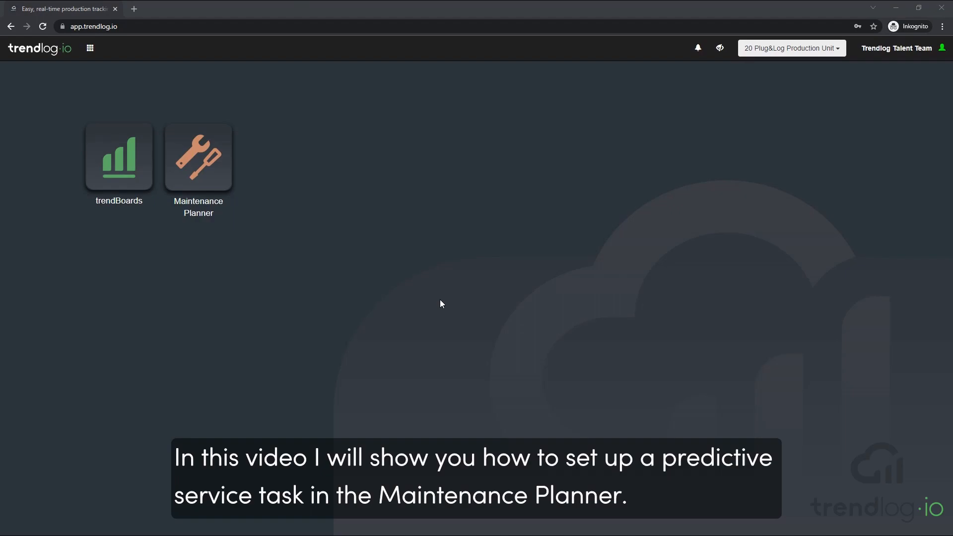
# Step: Create a new maintenance resource named Tractor in the Maintenance Planner
pyautogui.click(204, 163)
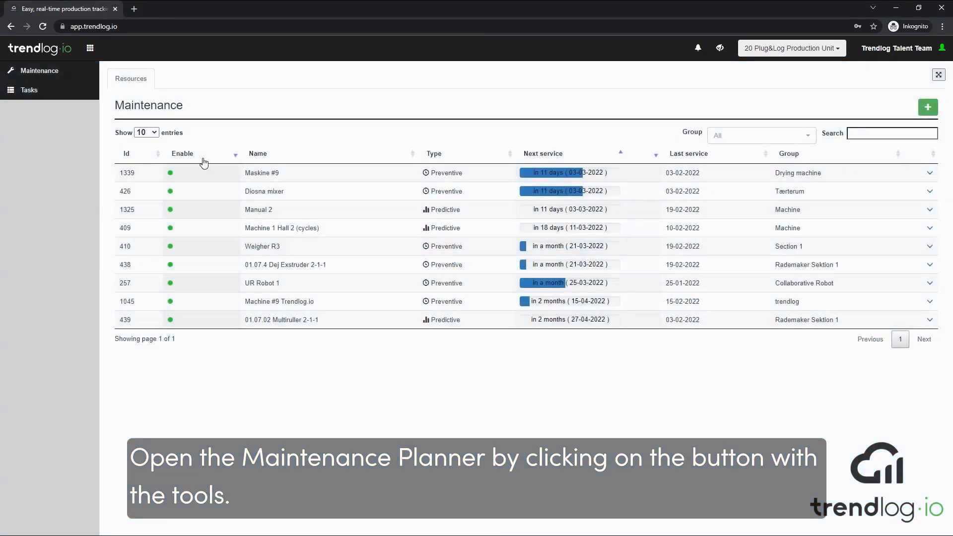
pyautogui.click(932, 111)
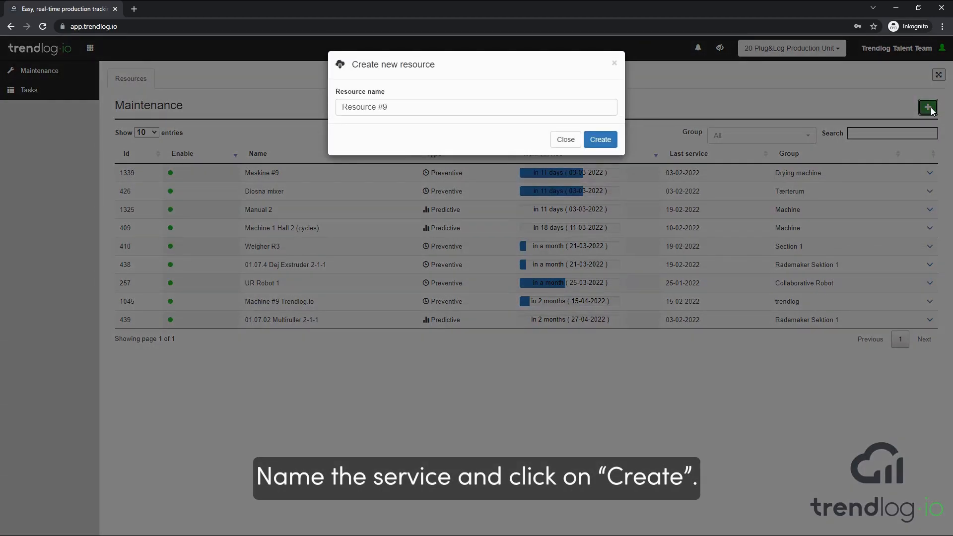
pyautogui.moveTo(474, 106); pyautogui.dragTo(226, 94)
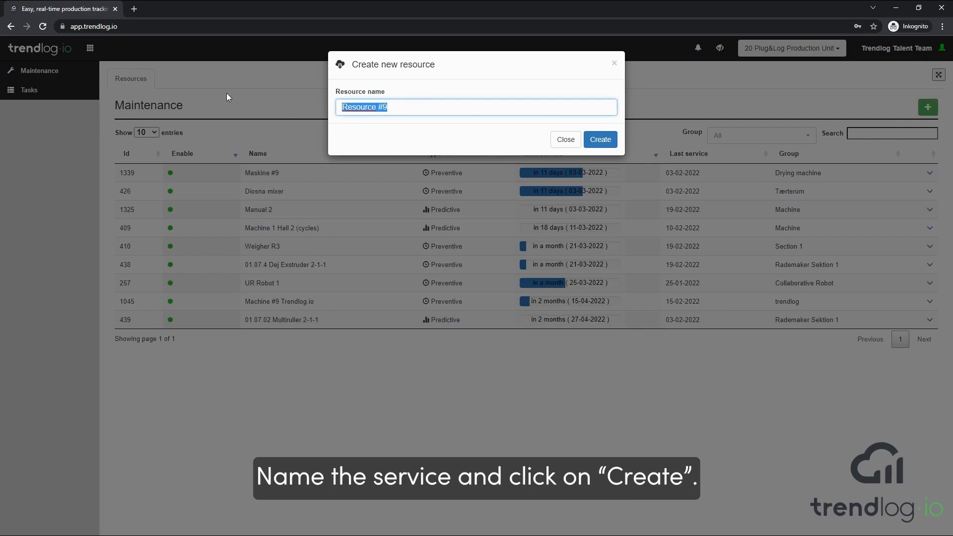
pyautogui.write('Tractor')
pyautogui.click(601, 141)
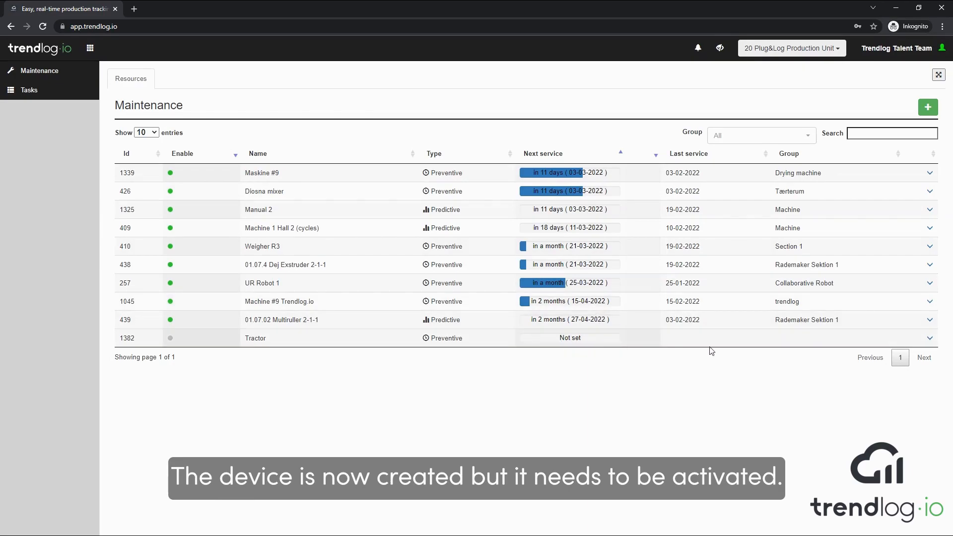
# Step: Edit the Tractor resource and assign it to a newly created group named Vehicles
pyautogui.click(929, 339)
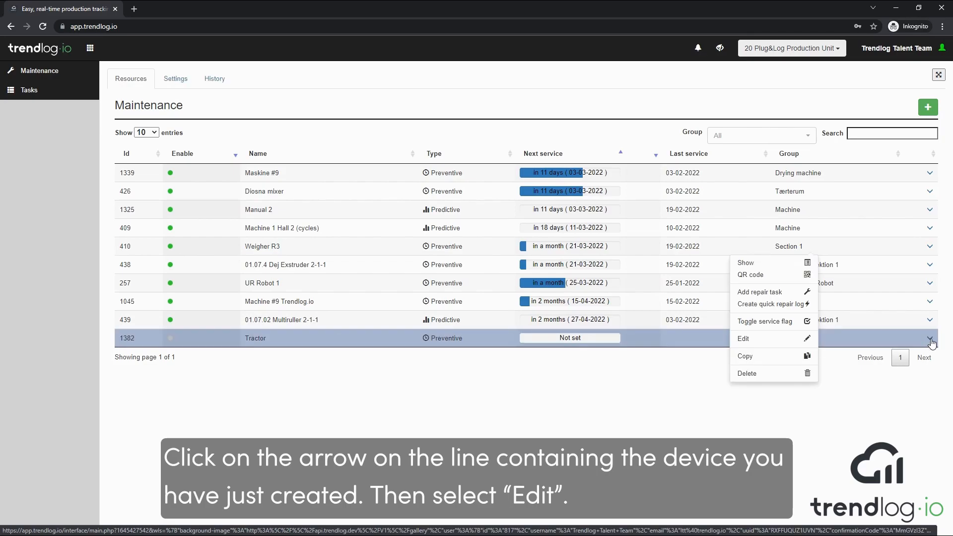
pyautogui.click(788, 341)
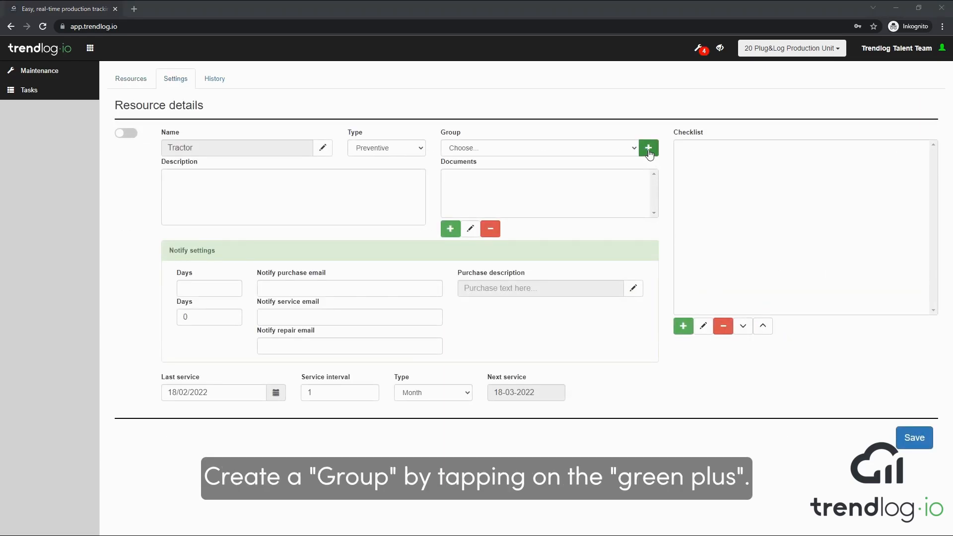
pyautogui.click(649, 149)
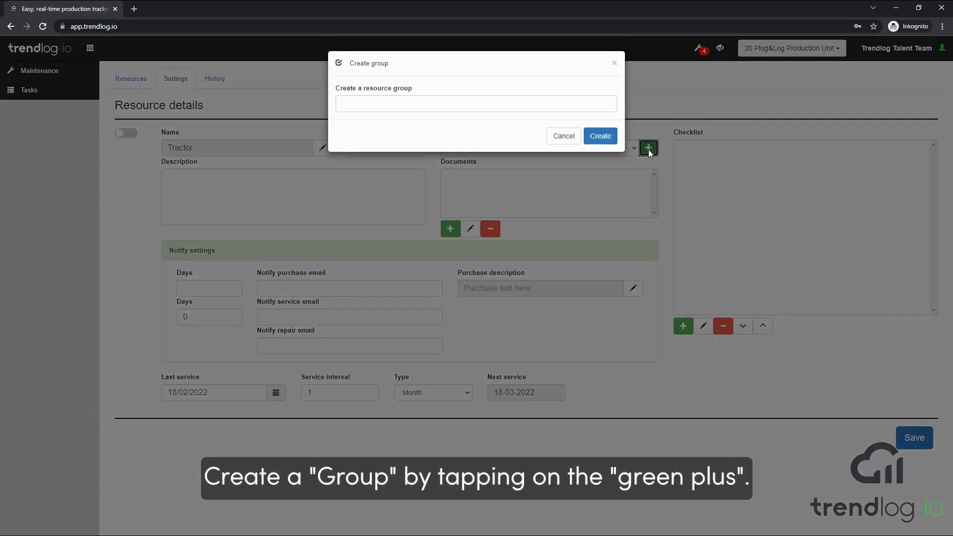
pyautogui.click(577, 104)
pyautogui.write('Vehi')
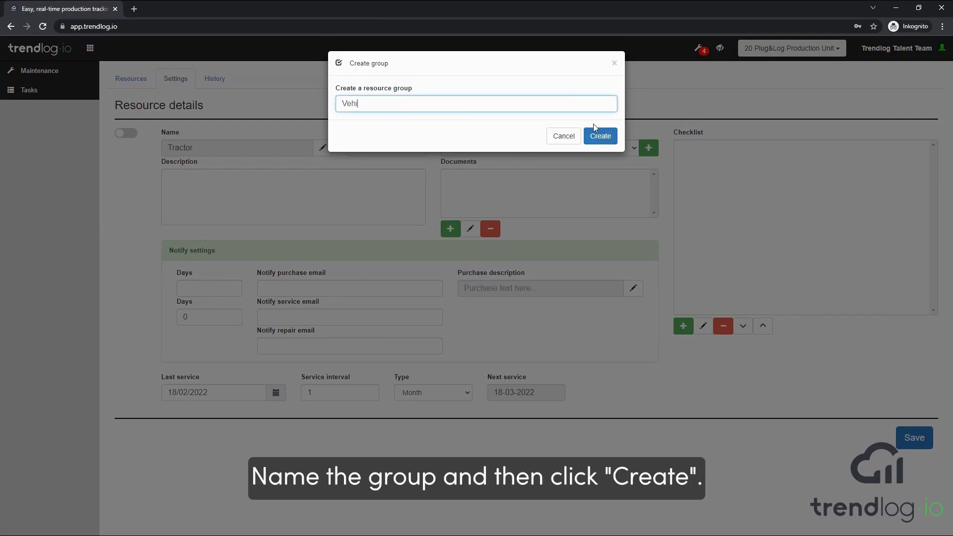
pyautogui.write('cles')
pyautogui.click(600, 133)
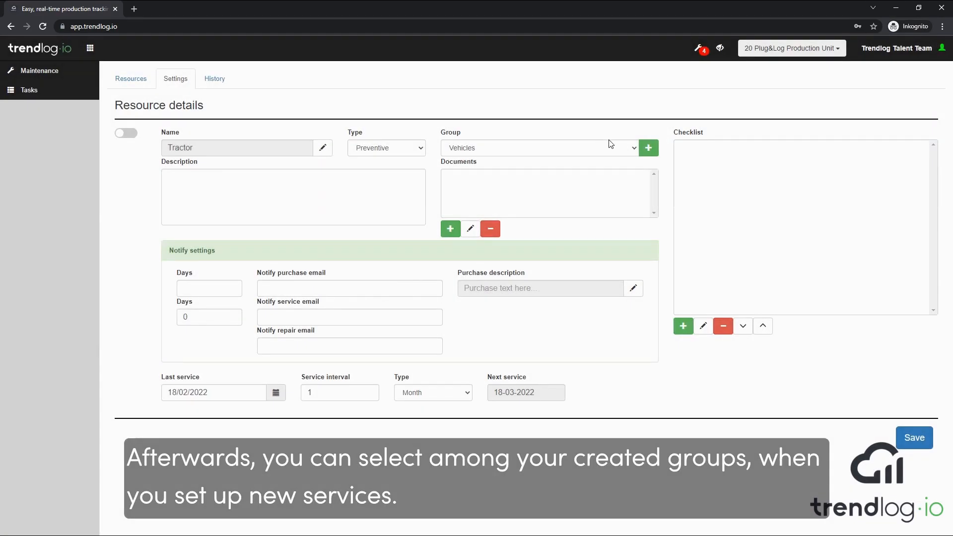
pyautogui.click(635, 149)
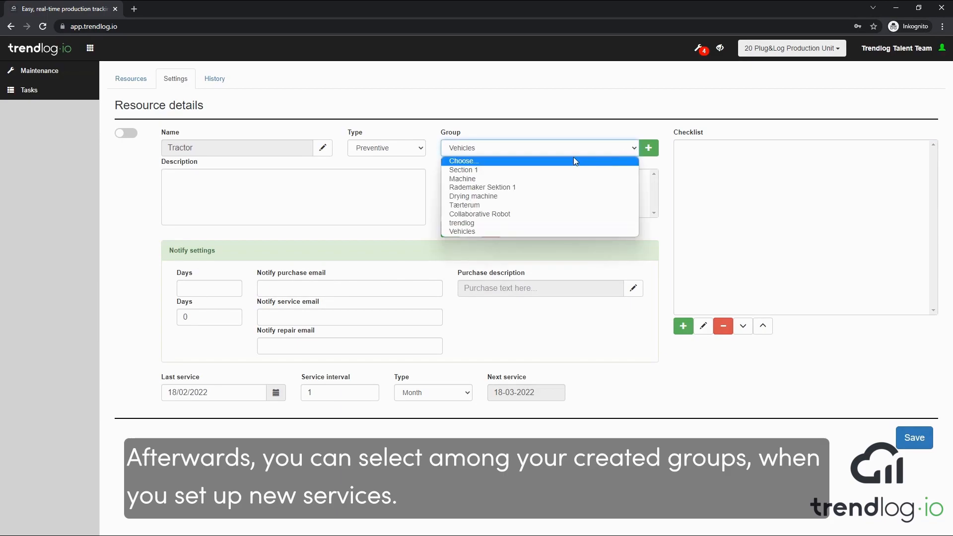
# Step: Keep Vehicles as the group and enter Ferguson as the Tractor's description
pyautogui.click(561, 231)
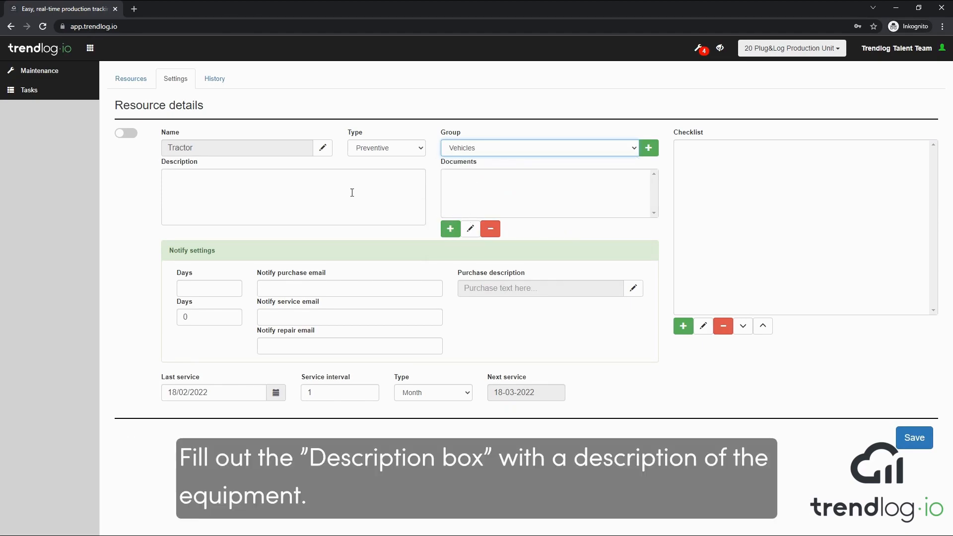
pyautogui.click(299, 186)
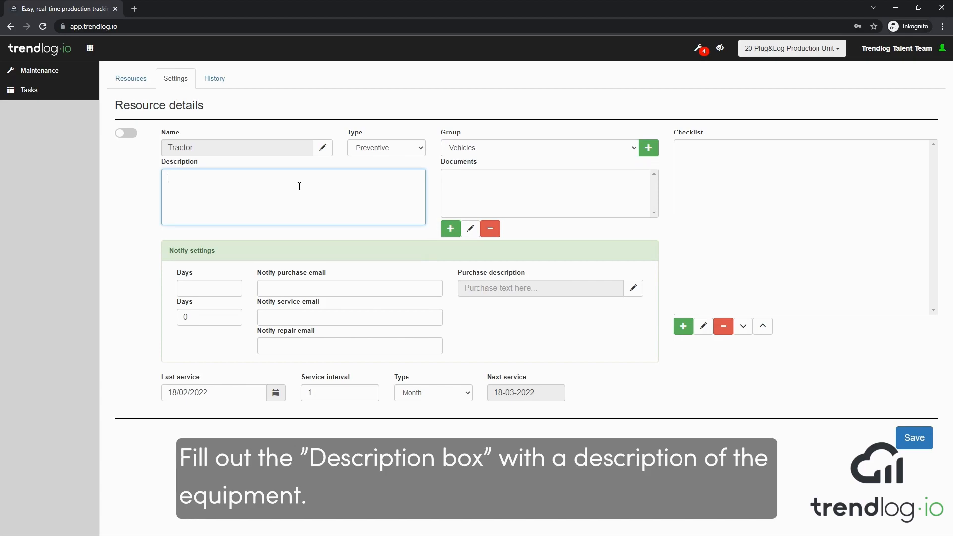
pyautogui.write('Ferguson')
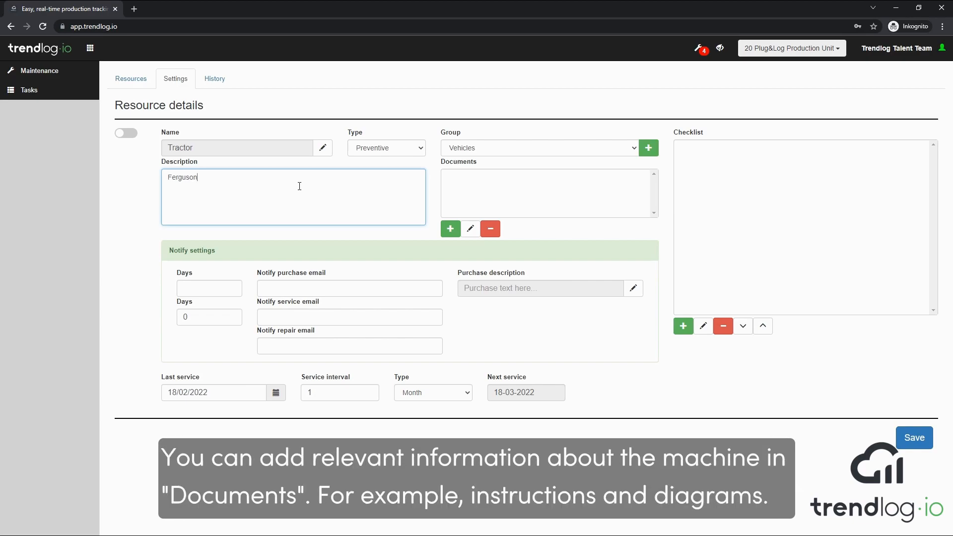
pyautogui.click(449, 232)
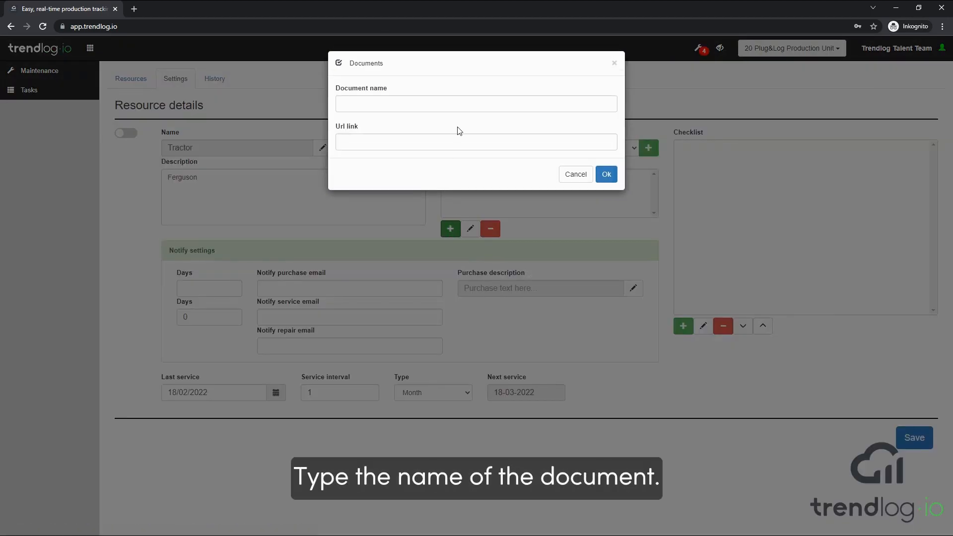
pyautogui.click(462, 104)
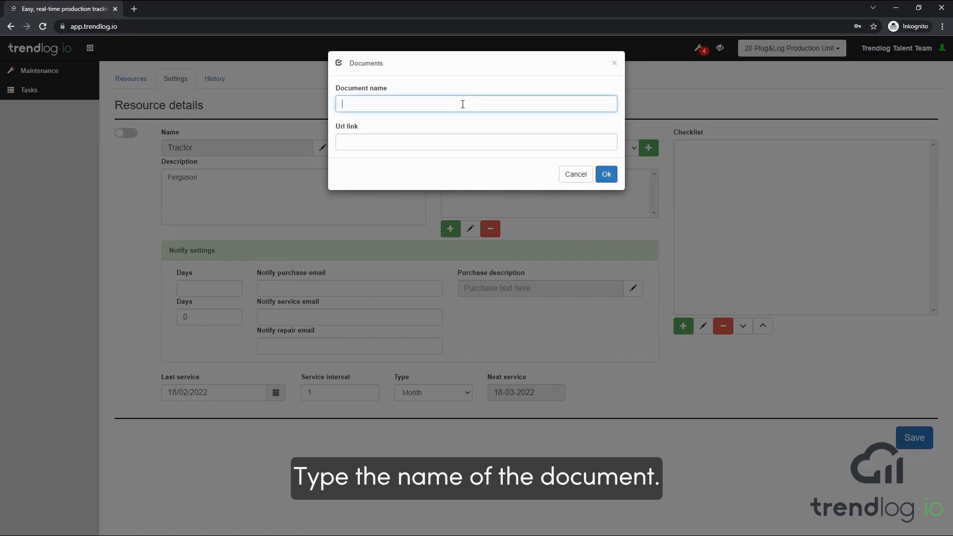
pyautogui.write('Gear box inst')
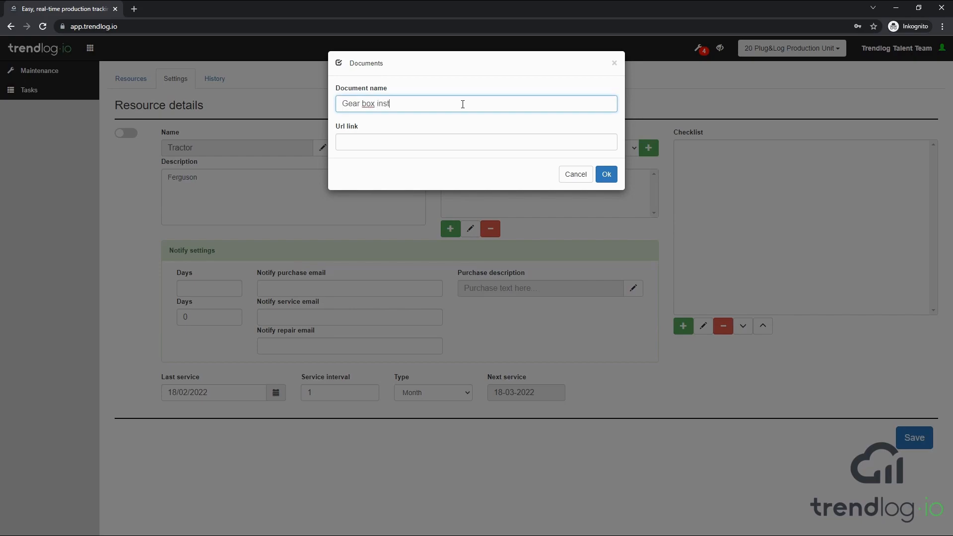
pyautogui.write('ructions')
pyautogui.press('Tab')
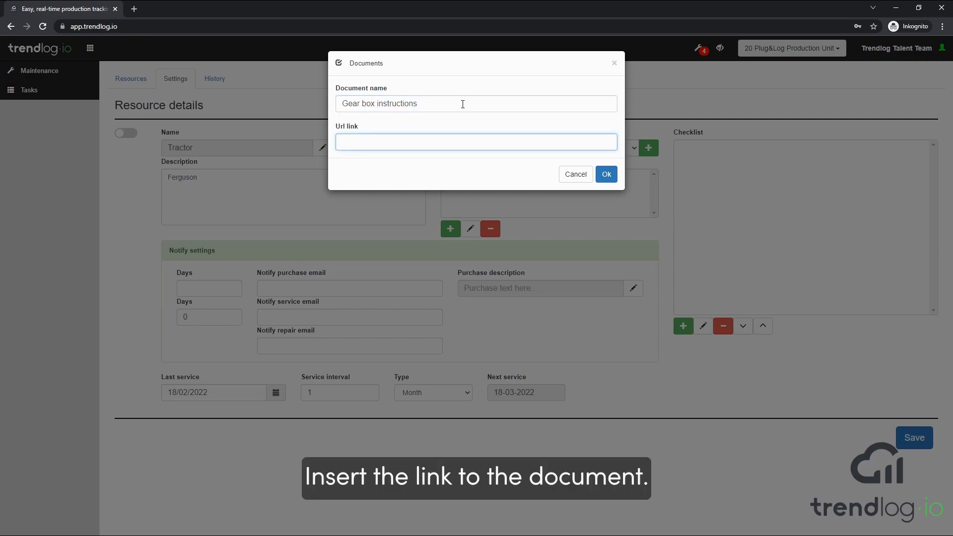
pyautogui.write('http://www.trendlog')
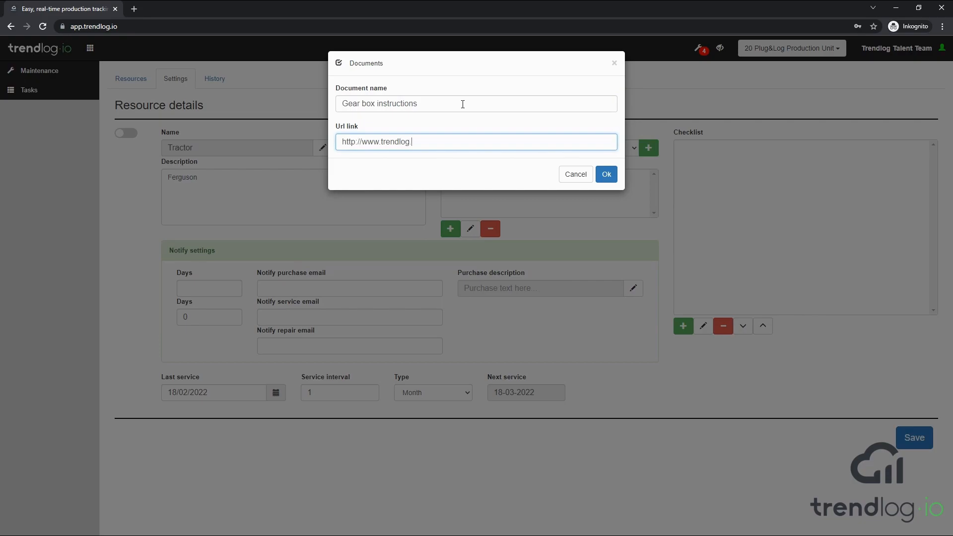
pyautogui.write('.io')
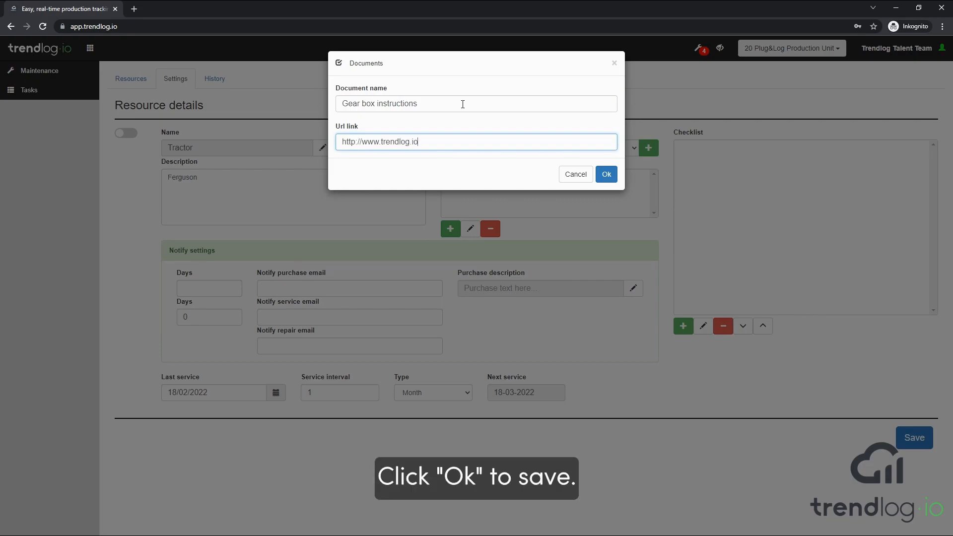
pyautogui.click(605, 176)
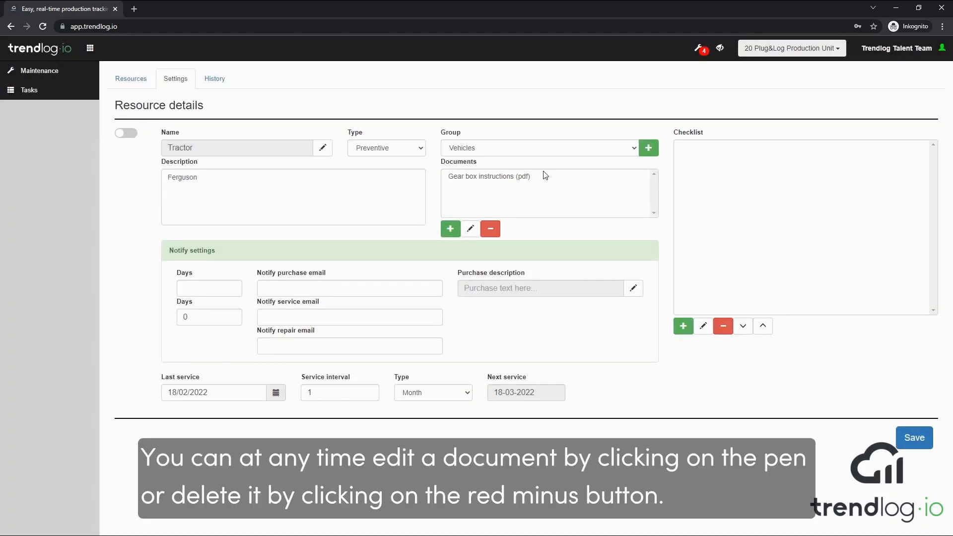
# Step: Reopen the Gear box instructions document's details and close them unchanged
pyautogui.click(519, 176)
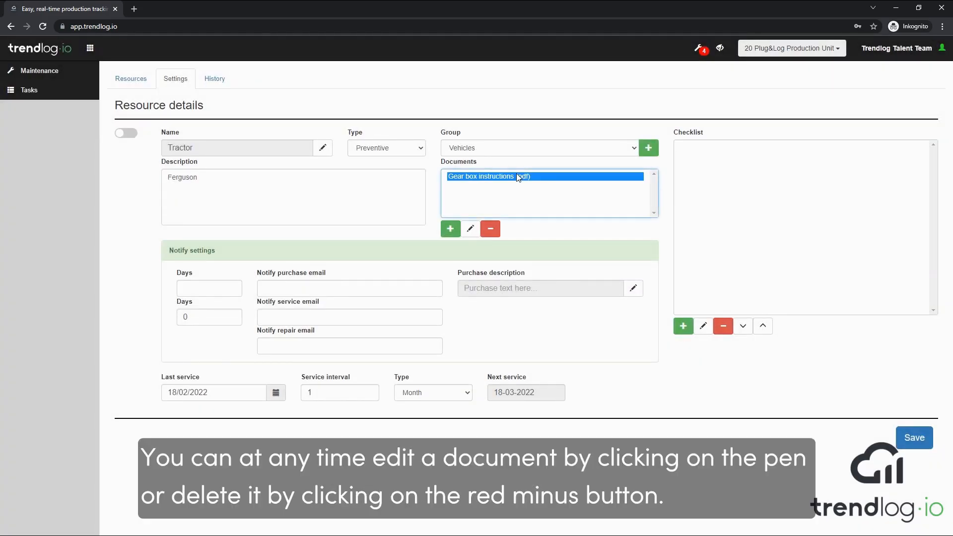
pyautogui.click(470, 229)
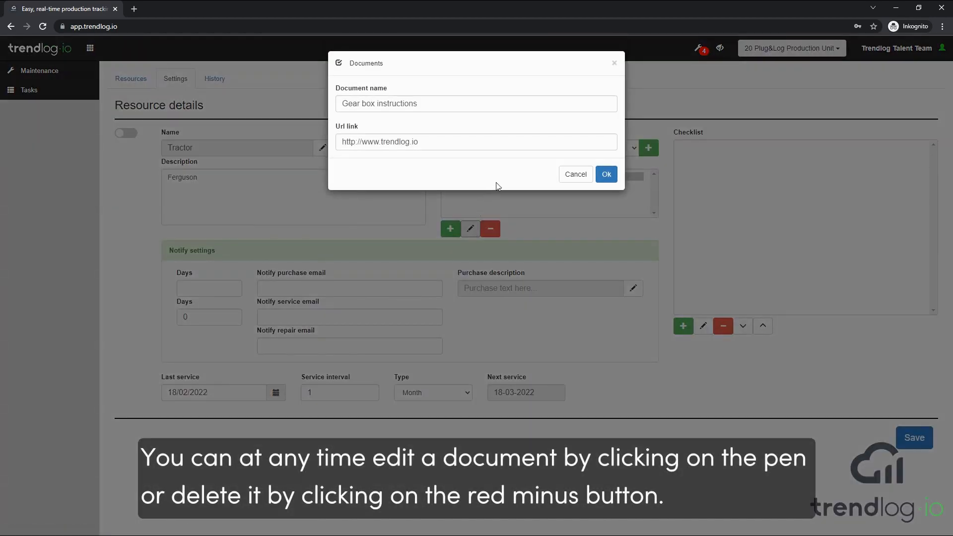
pyautogui.click(606, 174)
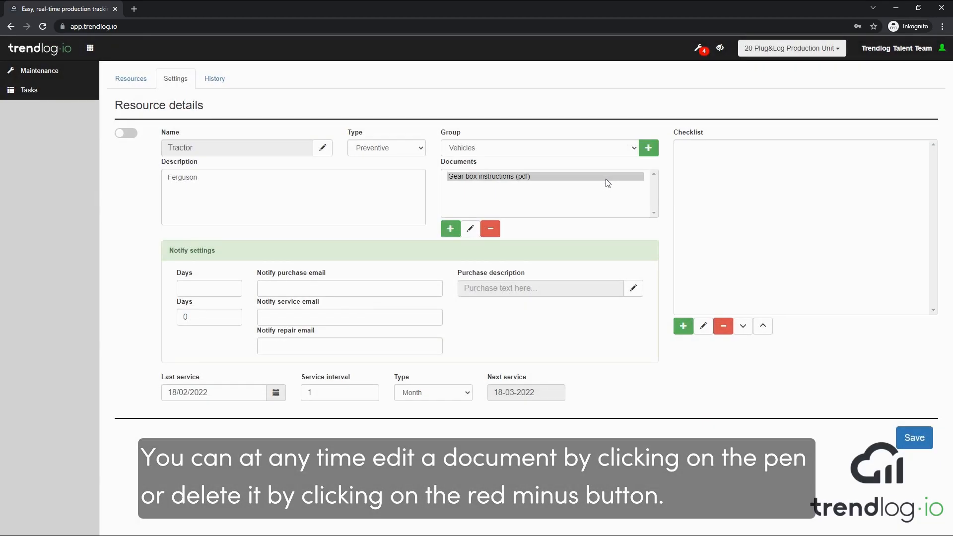
# Step: Add checklist job 'Exhaust pipe' described 'Clean' and 'Check for holes' on separate lines
pyautogui.click(685, 327)
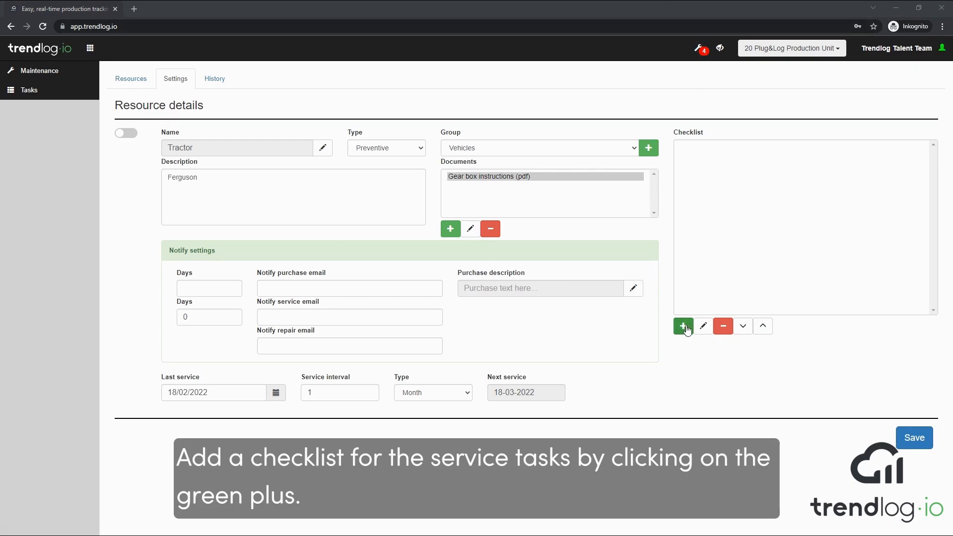
pyautogui.click(684, 327)
pyautogui.click(501, 101)
pyautogui.write('Exhaus')
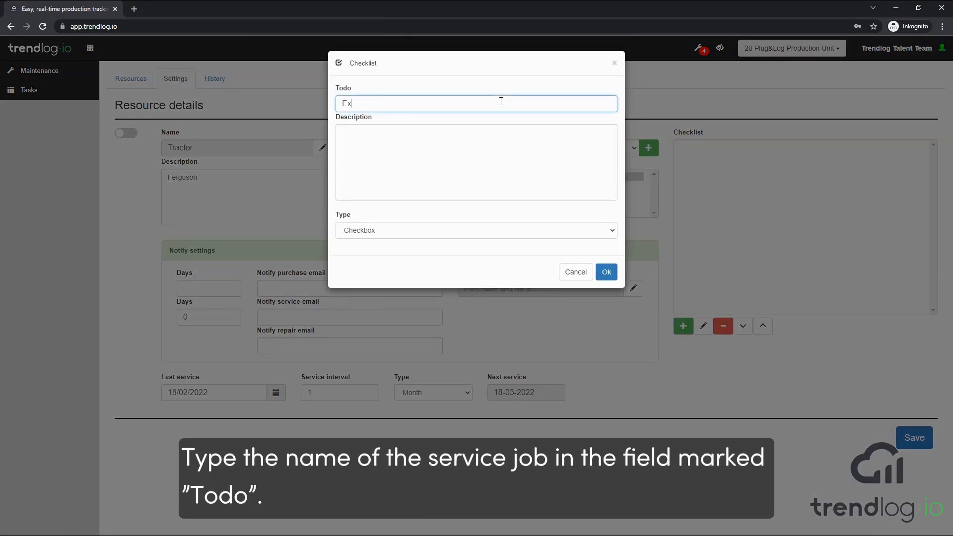
pyautogui.write('t pipe')
pyautogui.click(492, 138)
pyautogui.write('Clean')
pyautogui.press('Return')
pyautogui.write('Check for holes')
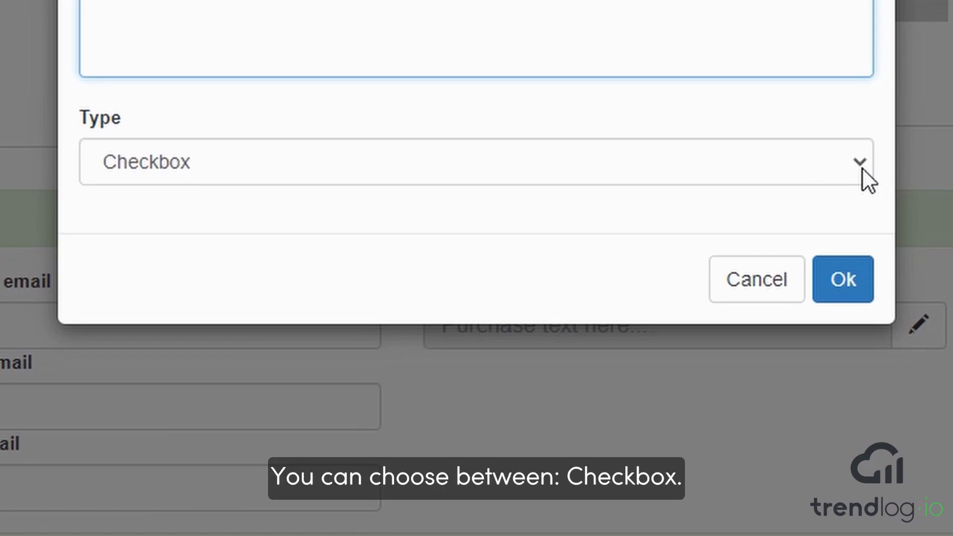
# Step: Set Exhaust pipe's type to List with options Red, Green, Yellow, White, Black, Brown, Blue
pyautogui.click(862, 168)
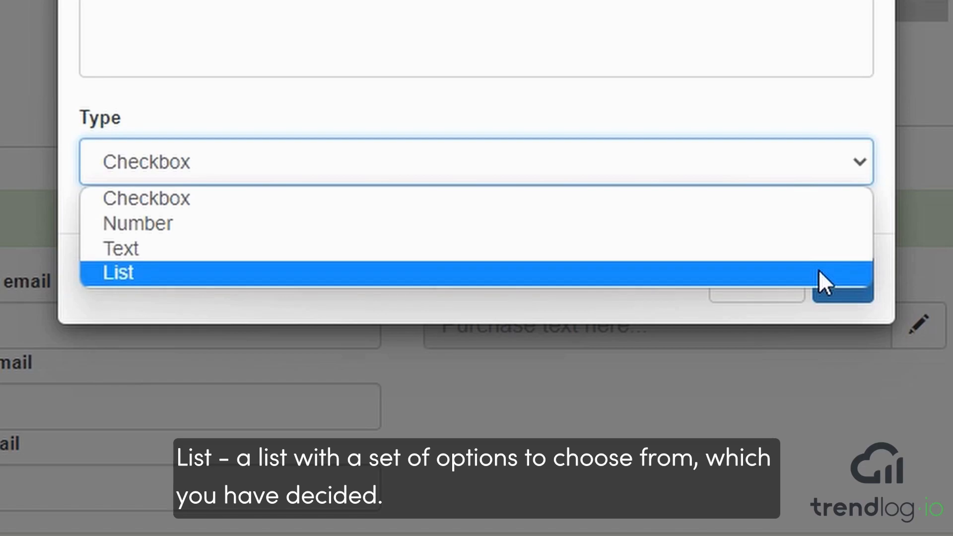
pyautogui.click(819, 272)
pyautogui.click(337, 230)
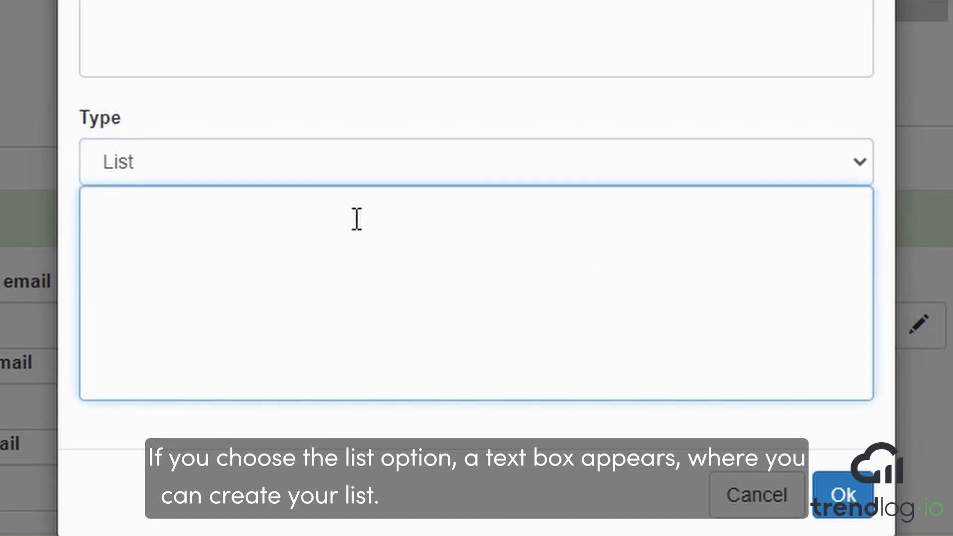
pyautogui.write('Red')
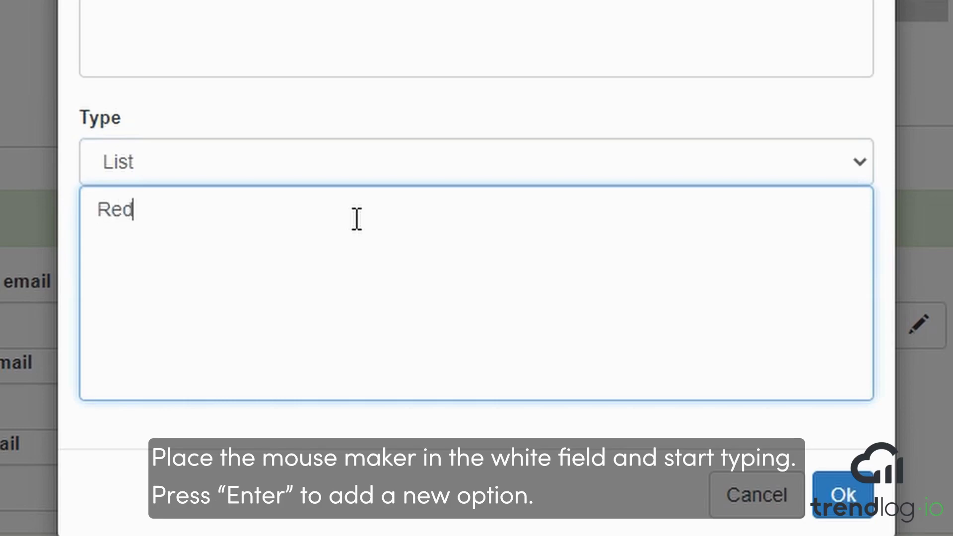
pyautogui.press('Return')
pyautogui.write('Gree')
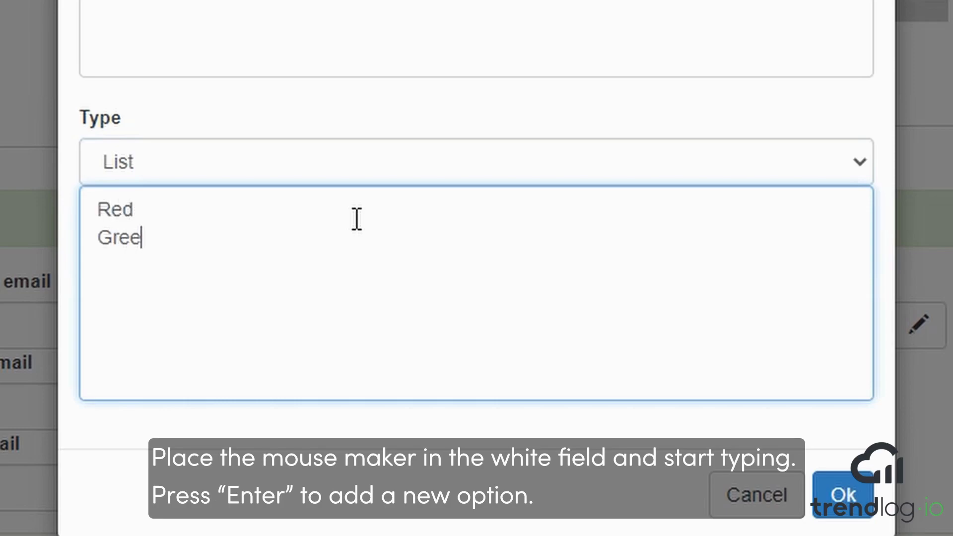
pyautogui.write('n')
pyautogui.press('Return')
pyautogui.write('Yellow')
pyautogui.press('Return')
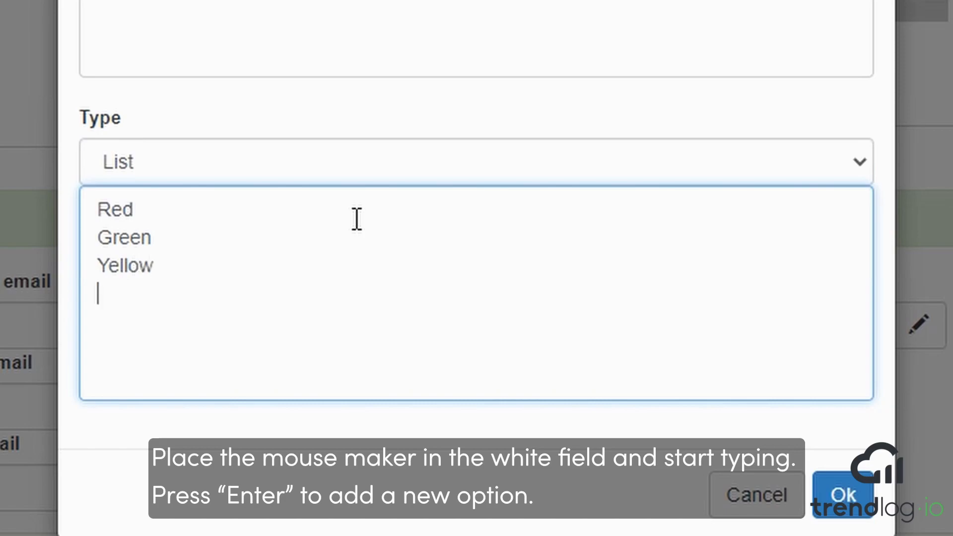
pyautogui.write('White')
pyautogui.press('Return')
pyautogui.write('Black')
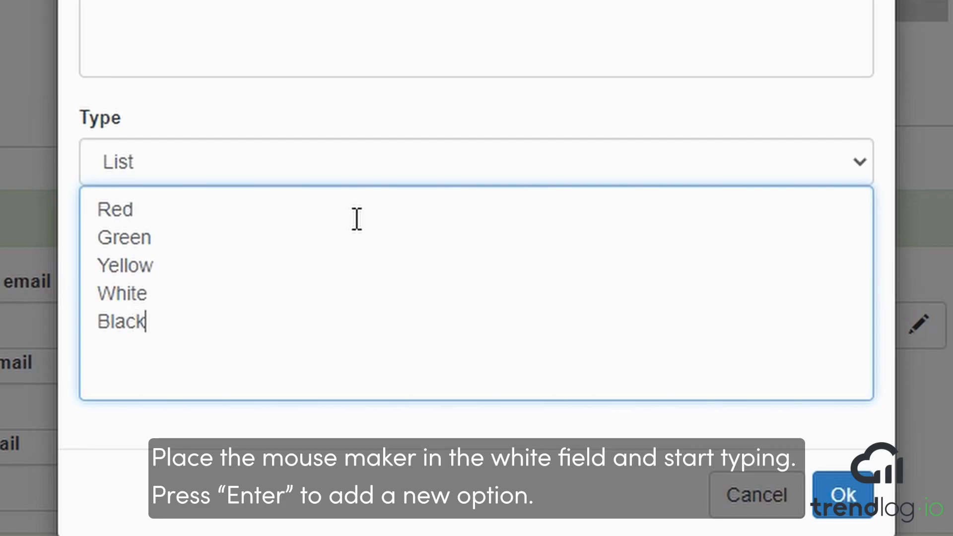
pyautogui.press('Return')
pyautogui.write('Brown')
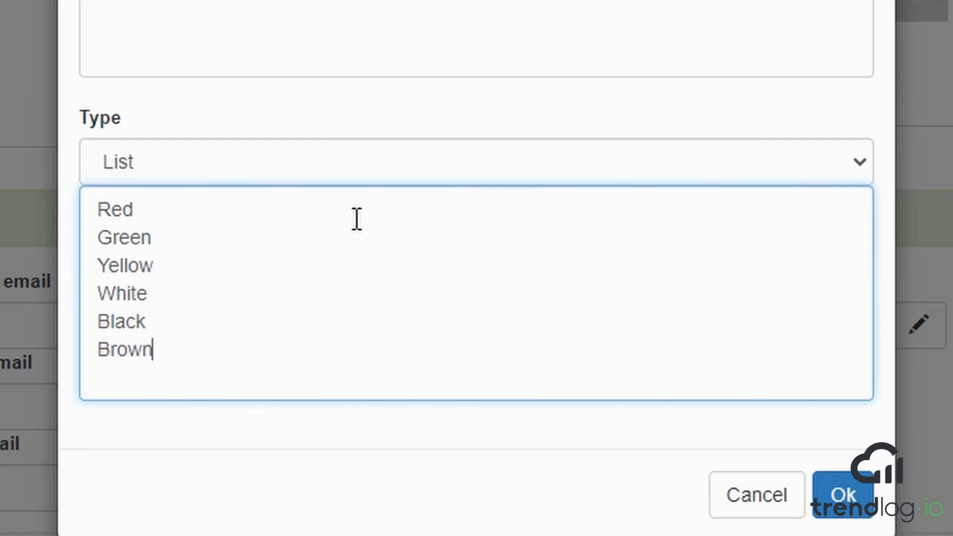
pyautogui.press('Return')
pyautogui.write('Blue')
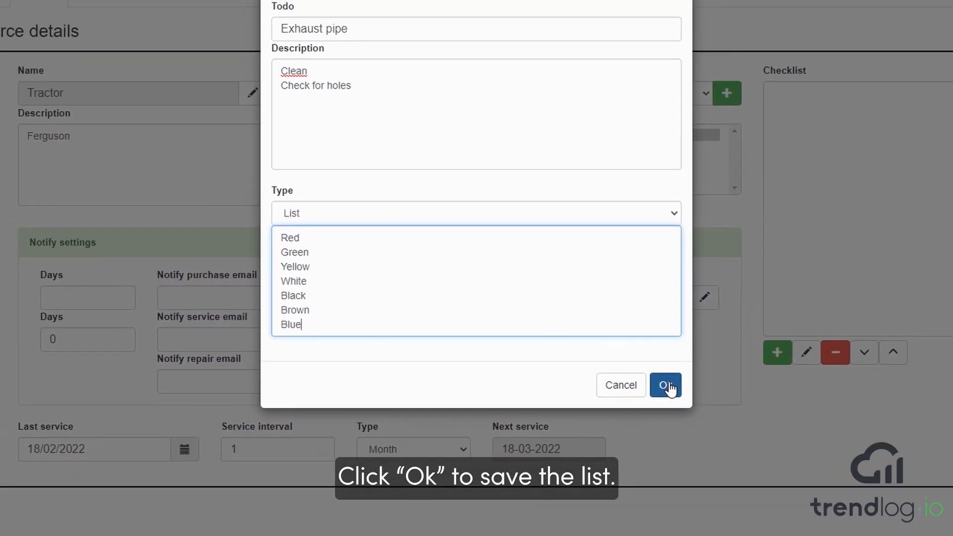
# Step: Save Exhaust pipe to the checklist and add an Oil job of type Number
pyautogui.click(607, 349)
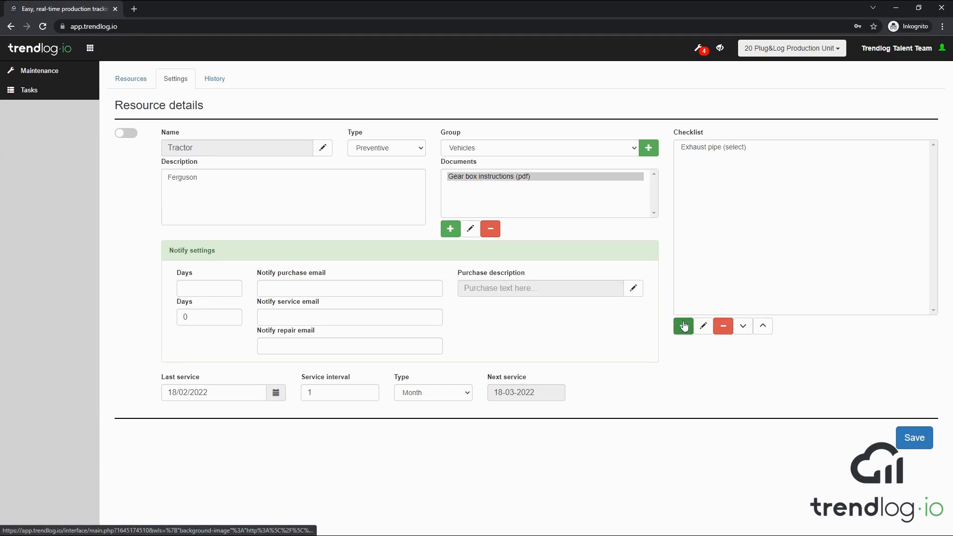
pyautogui.click(684, 325)
pyautogui.write('Oil')
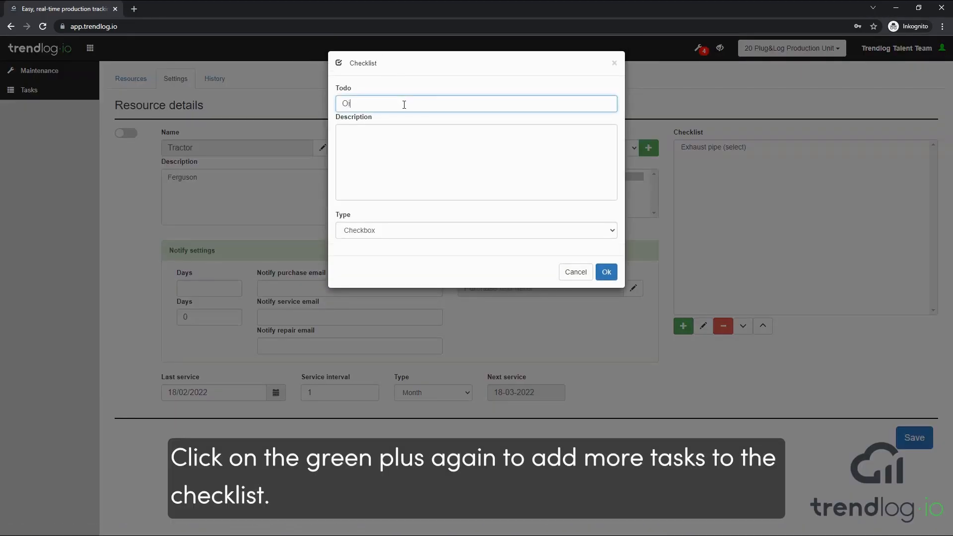
pyautogui.click(570, 233)
pyautogui.click(541, 253)
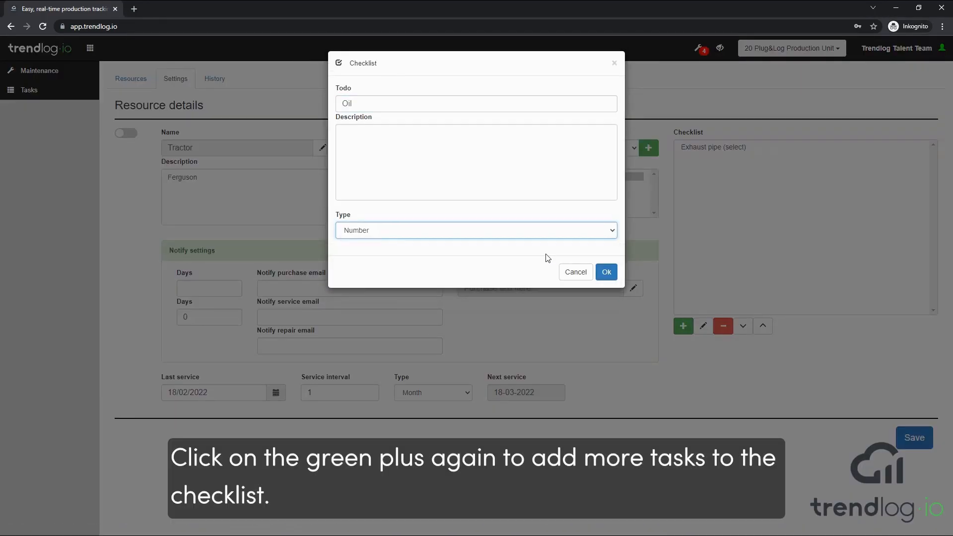
pyautogui.click(607, 272)
pyautogui.click(683, 325)
# Step: Add a Lights job of type Text to the checklist
pyautogui.click(408, 105)
pyautogui.write('Lights')
pyautogui.click(473, 232)
pyautogui.click(454, 260)
pyautogui.click(606, 272)
# Step: Add a Breaks job as a checkbox item
pyautogui.click(683, 325)
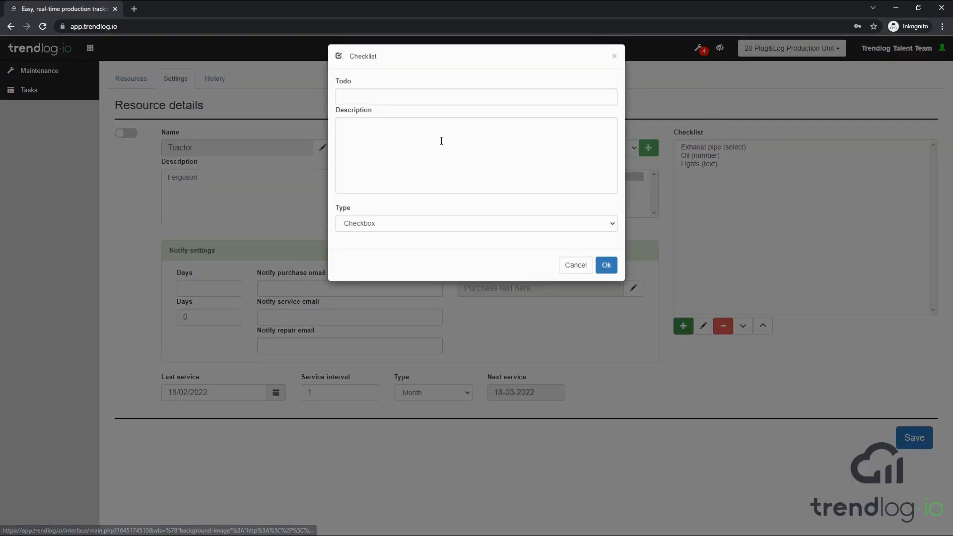
pyautogui.click(410, 105)
pyautogui.write('Breaks')
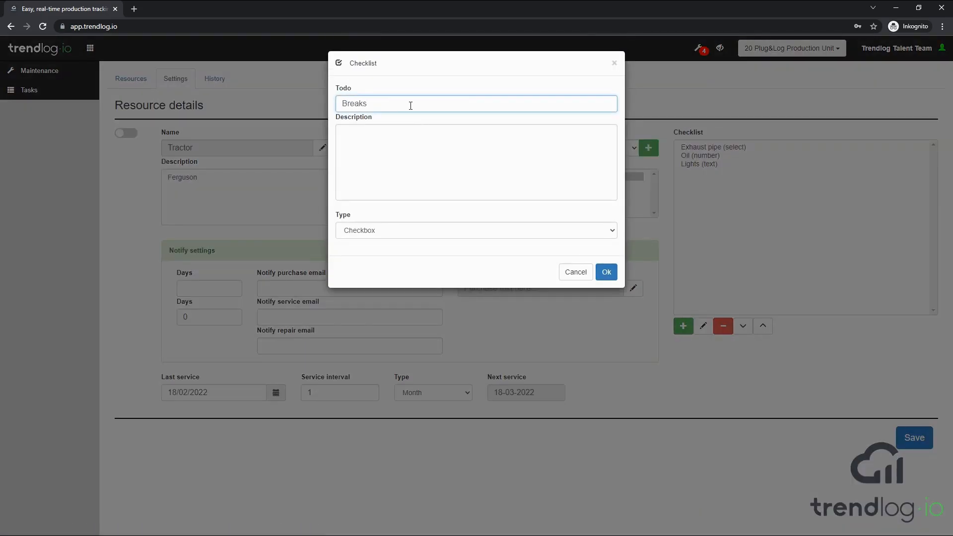
pyautogui.click(606, 272)
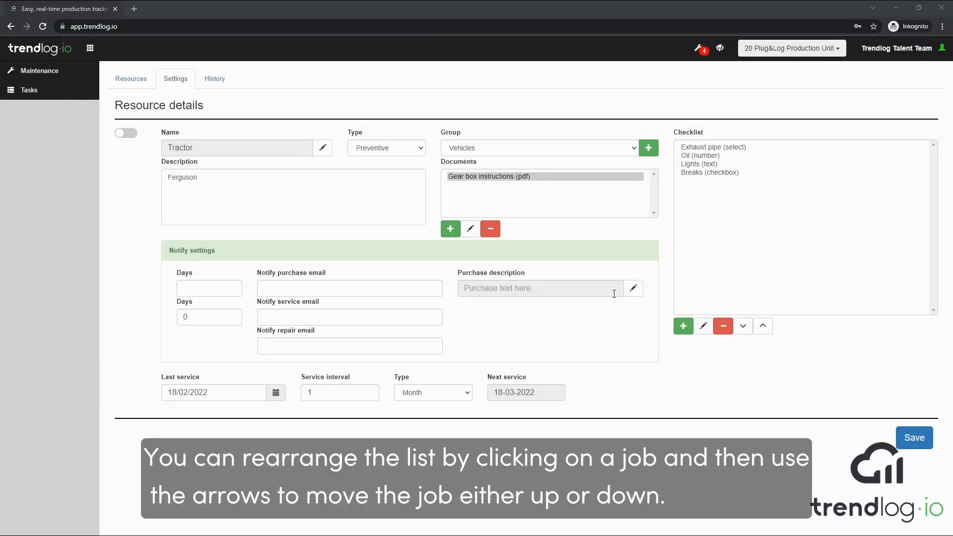
pyautogui.click(692, 174)
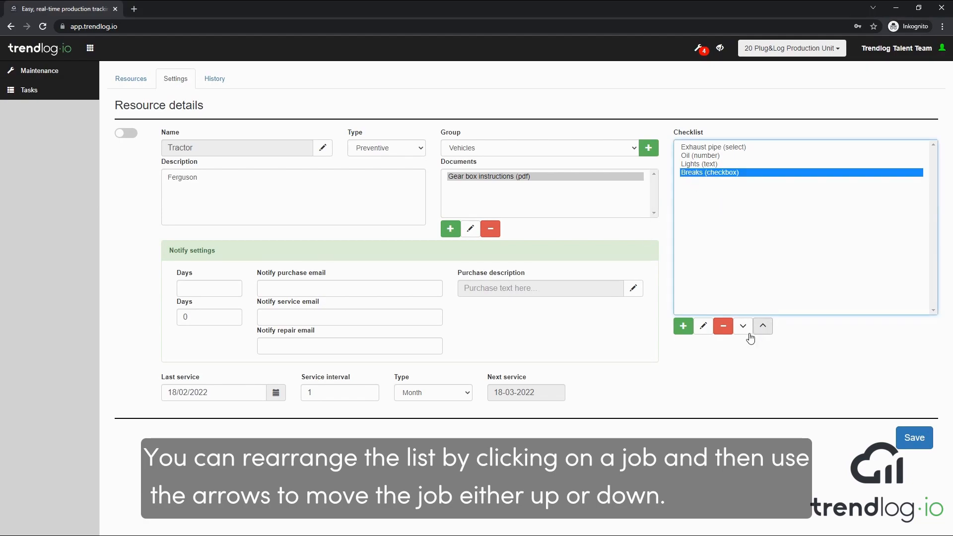
pyautogui.click(763, 327)
pyautogui.click(763, 326)
pyautogui.click(763, 326)
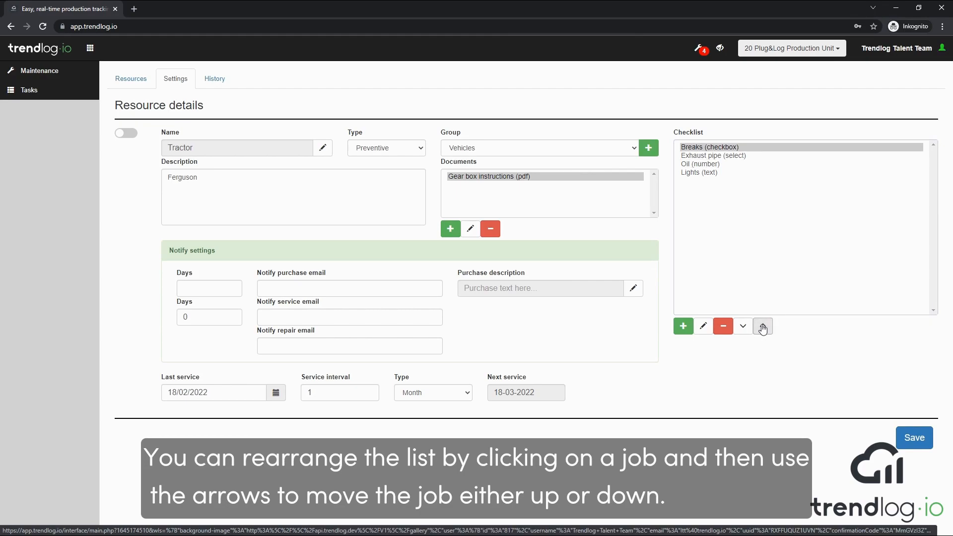
pyautogui.click(743, 326)
pyautogui.click(743, 326)
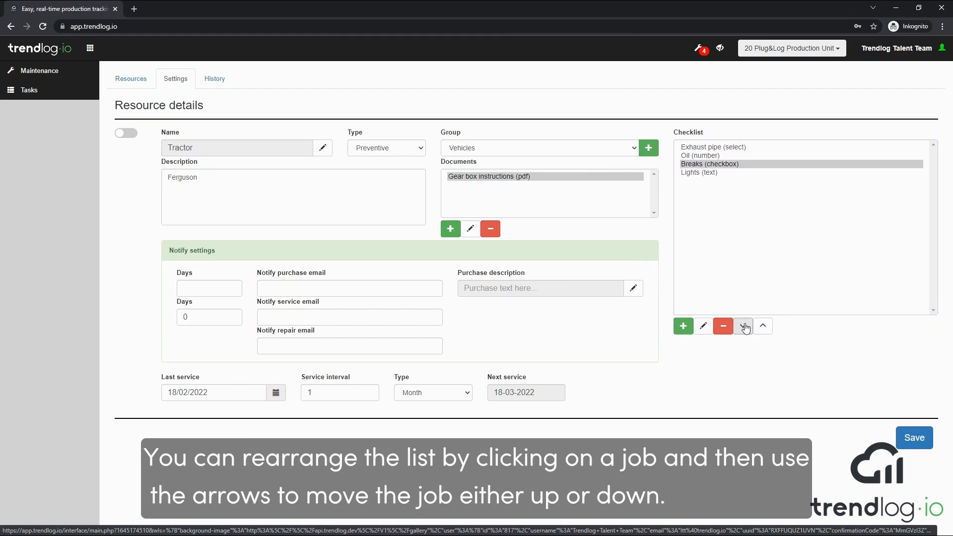
pyautogui.click(743, 326)
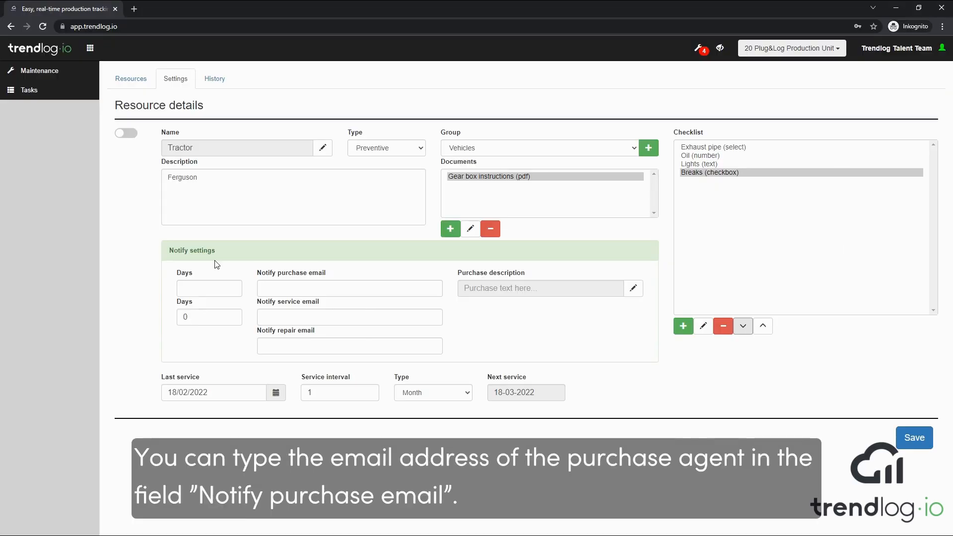
# Step: Enter the purchase agent's e-mail and a Ferguson service message requesting Oil, Grease and Light Bulbs
pyautogui.click(258, 278)
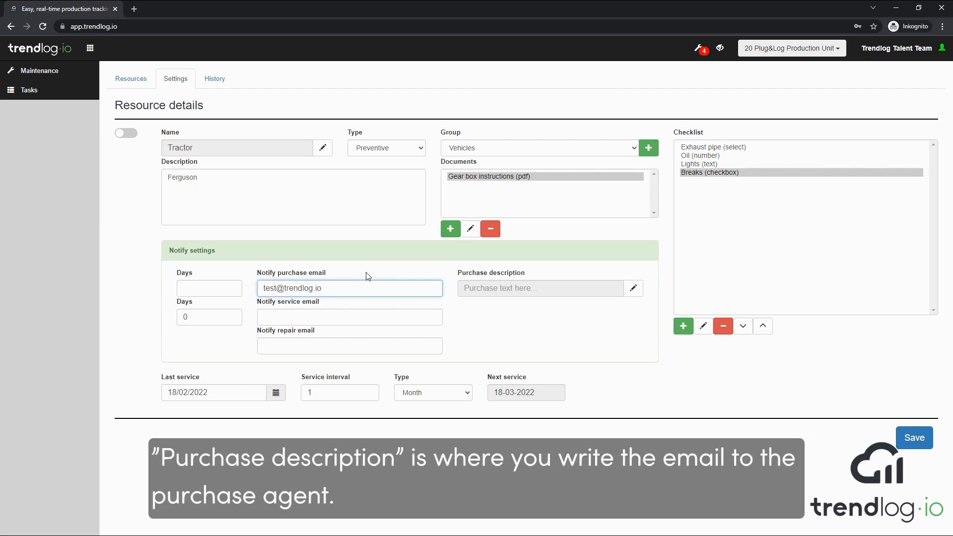
pyautogui.click(633, 291)
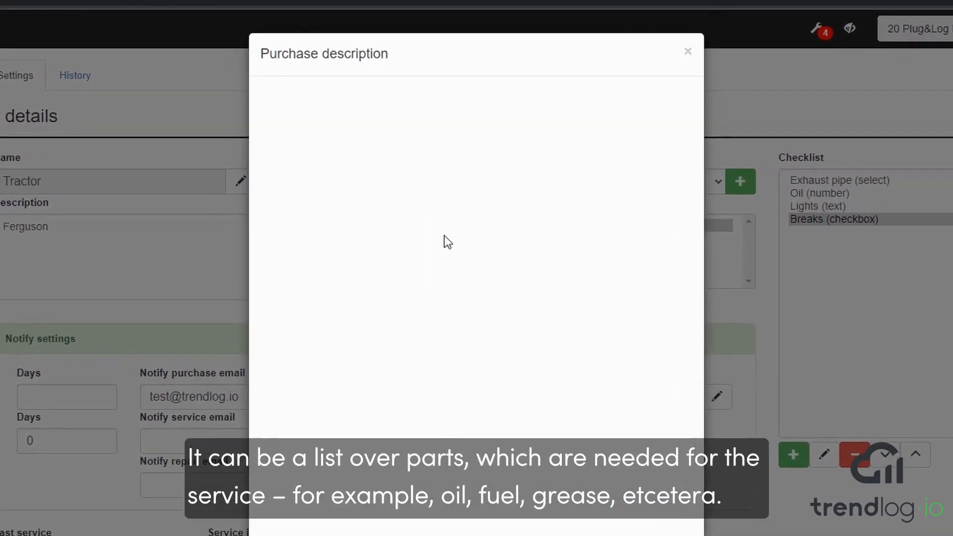
pyautogui.write('The Fergus')
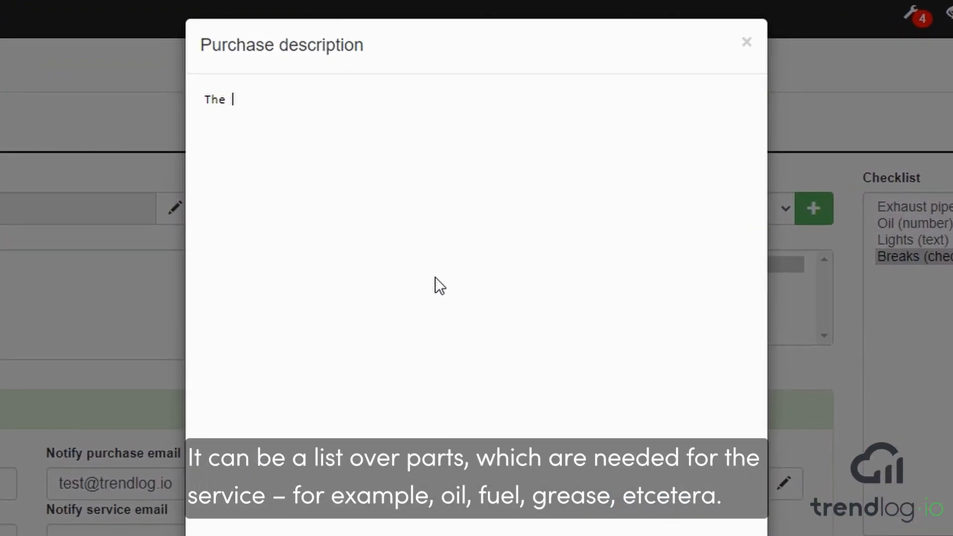
pyautogui.write('on tract')
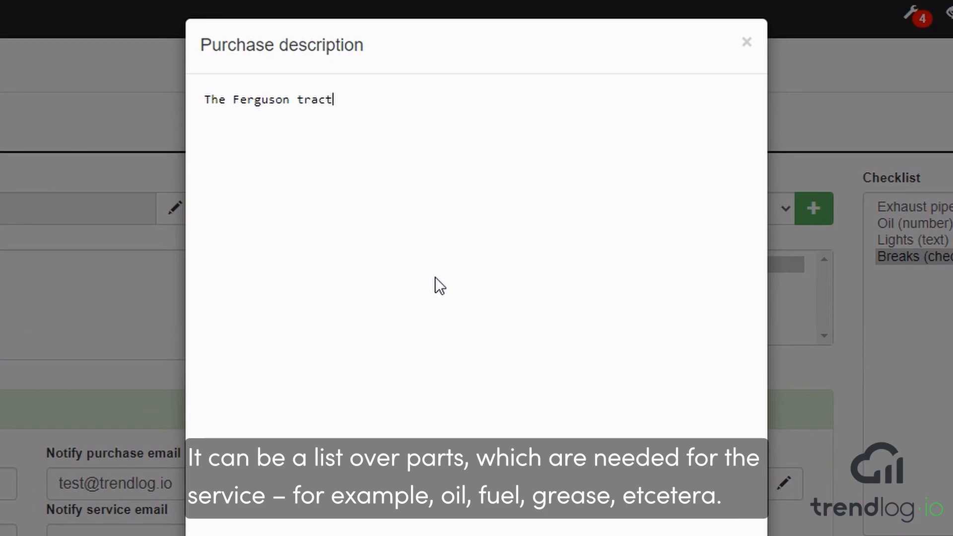
pyautogui.write('or needs servic')
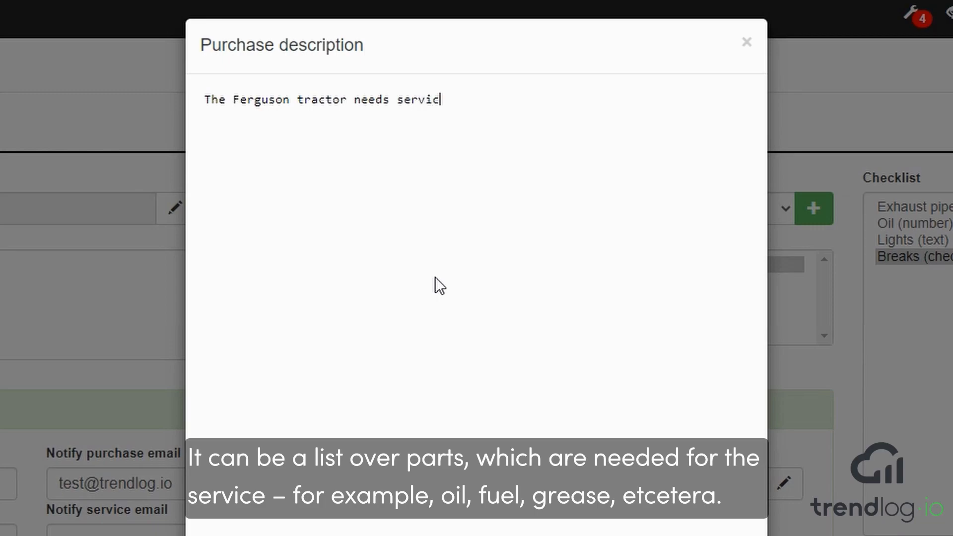
pyautogui.write('e. Plea')
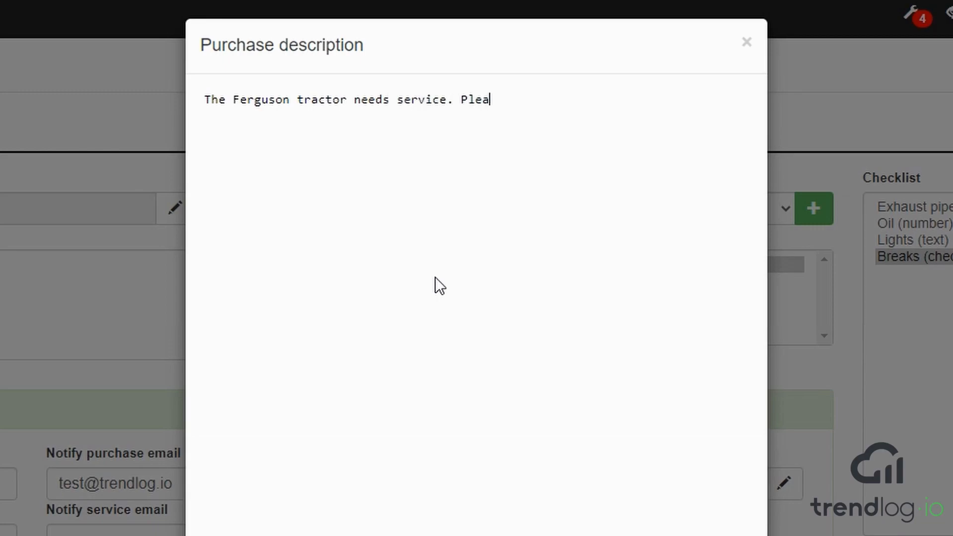
pyautogui.write('se have the ')
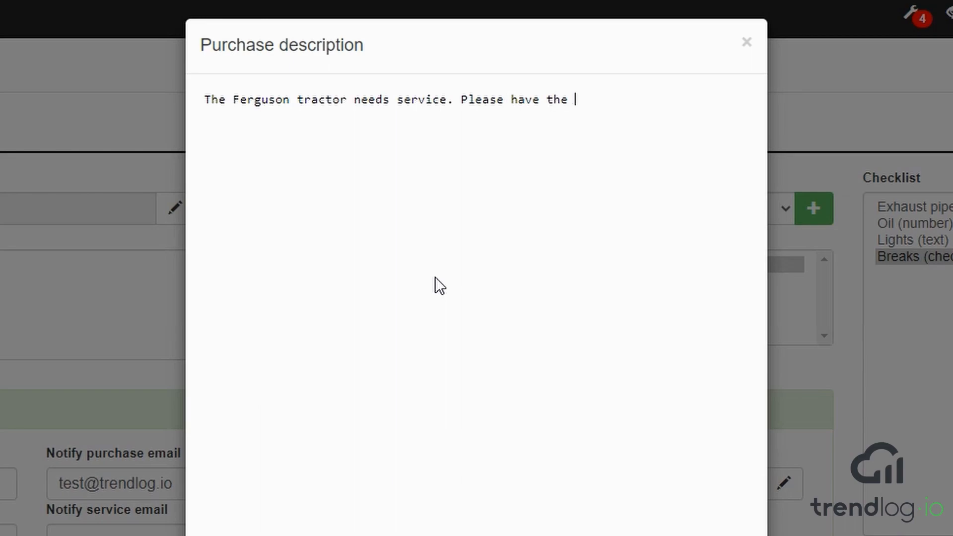
pyautogui.write('following in stock:')
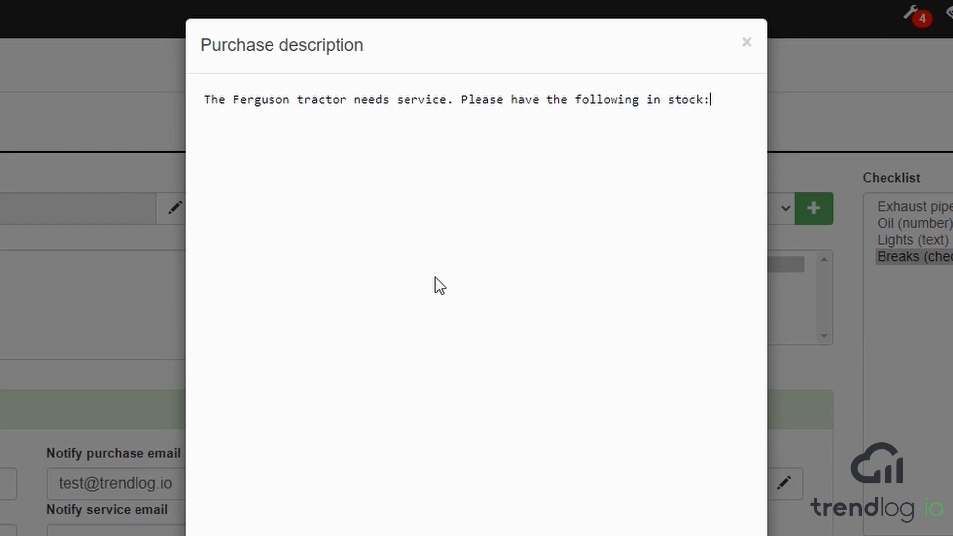
pyautogui.press('Return')
pyautogui.write('Oil')
pyautogui.press('Return')
pyautogui.write('Grease')
pyautogui.press('Return')
pyautogui.write('Light Bul')
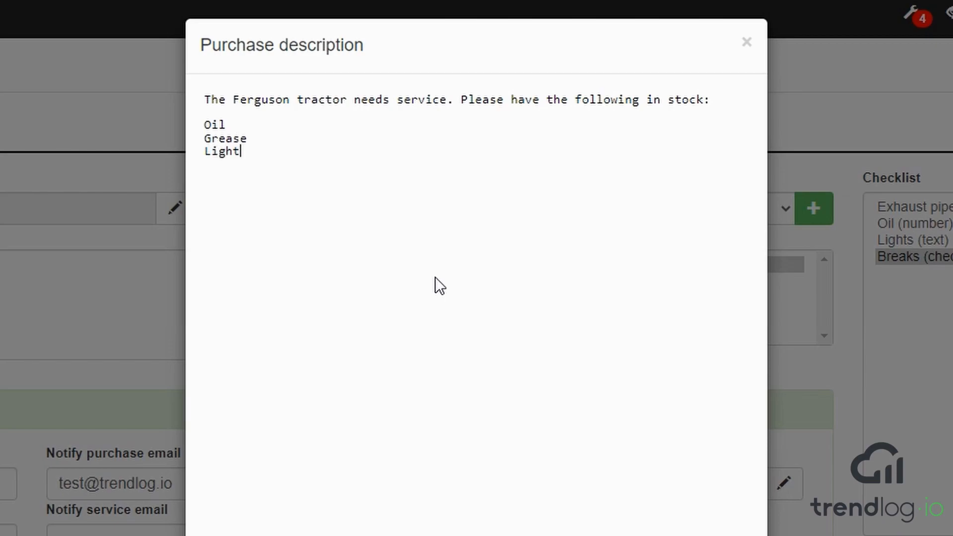
pyautogui.write('bs')
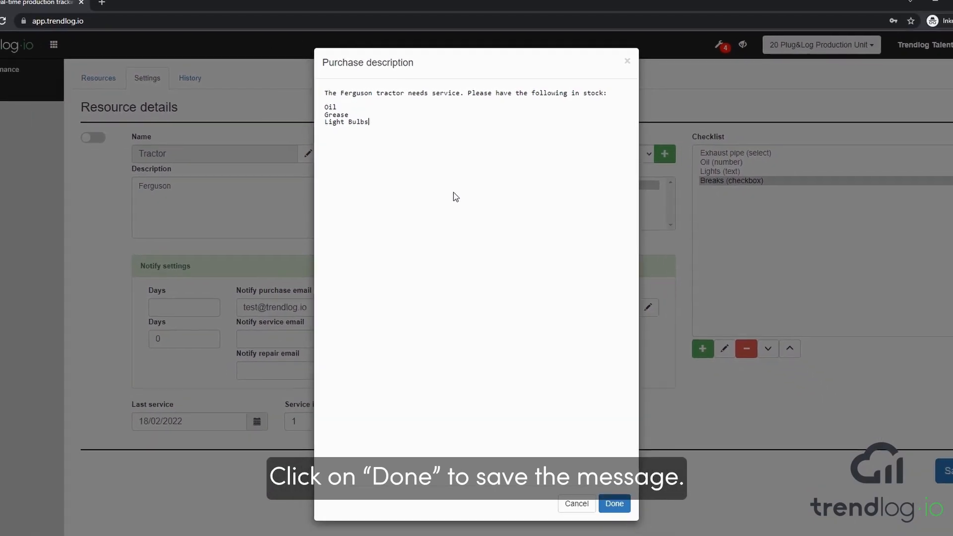
pyautogui.click(618, 504)
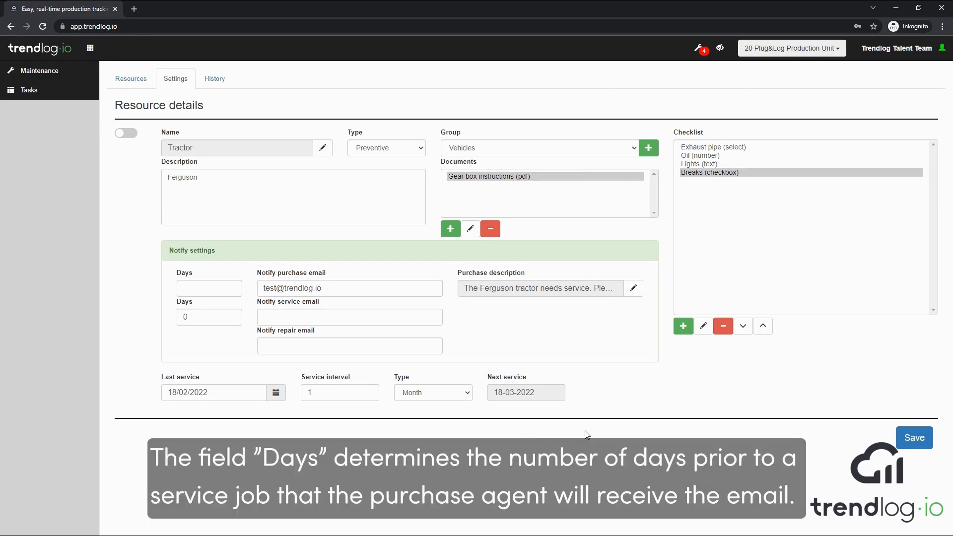
# Step: Set purchase notice to 10 days, service notice to 3 days, and enter service and repair e-mails
pyautogui.click(214, 288)
pyautogui.write('10')
pyautogui.click(271, 314)
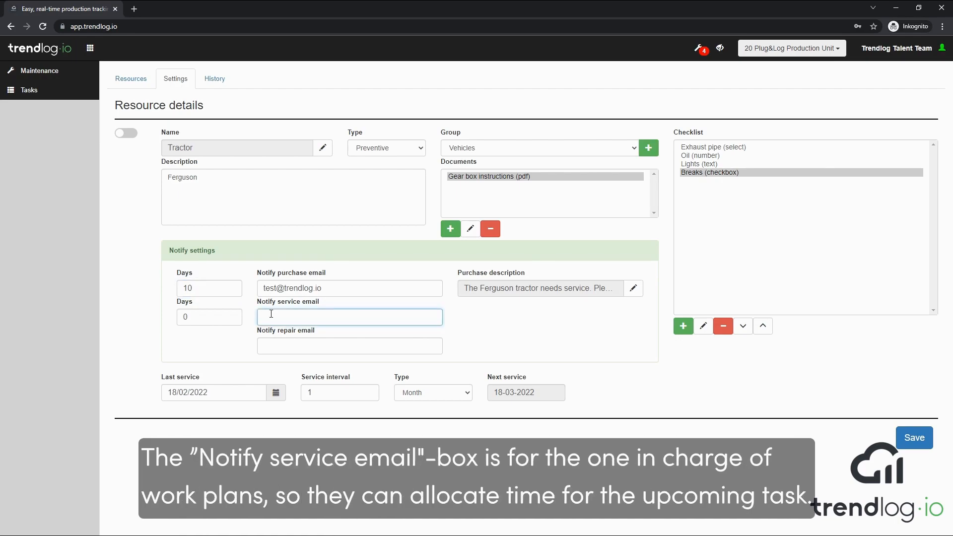
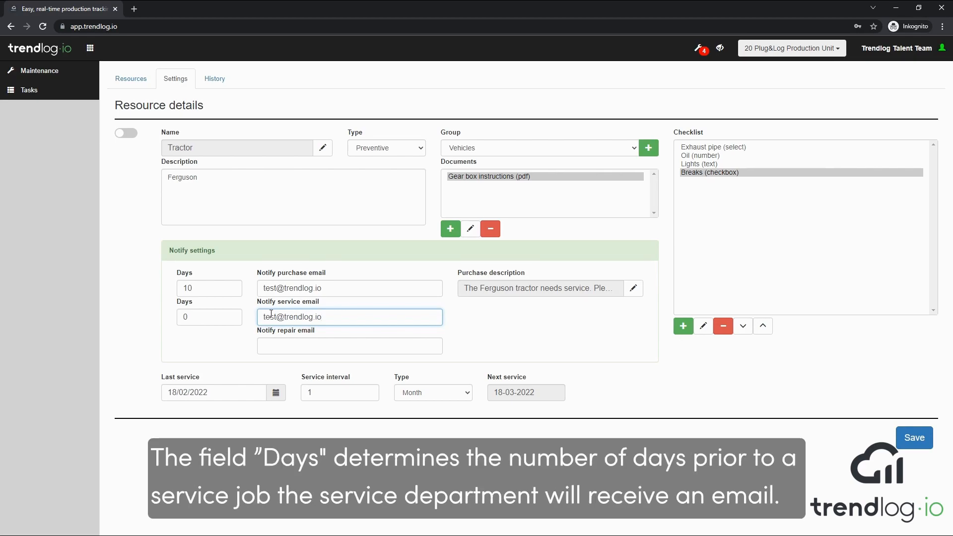
pyautogui.moveTo(198, 317); pyautogui.dragTo(163, 318)
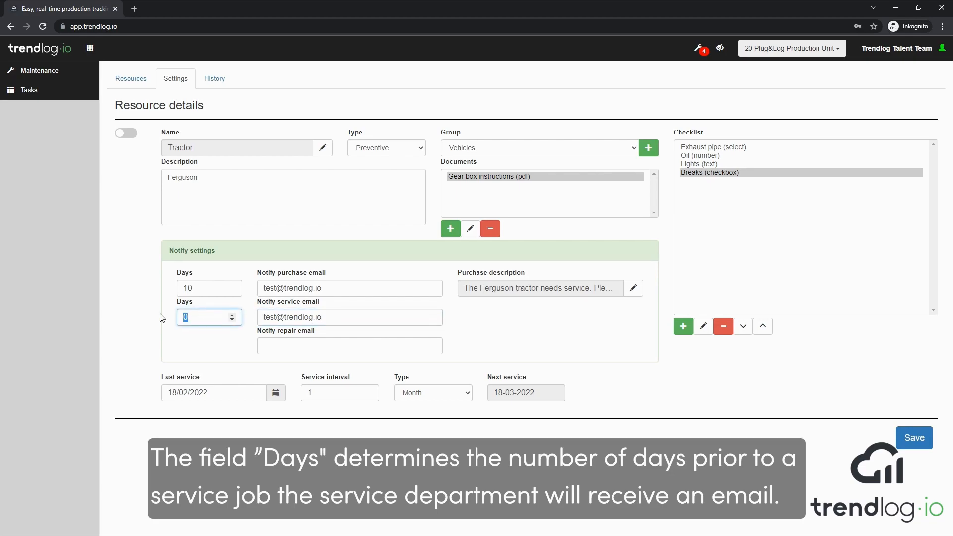
pyautogui.write('3')
pyautogui.click(294, 346)
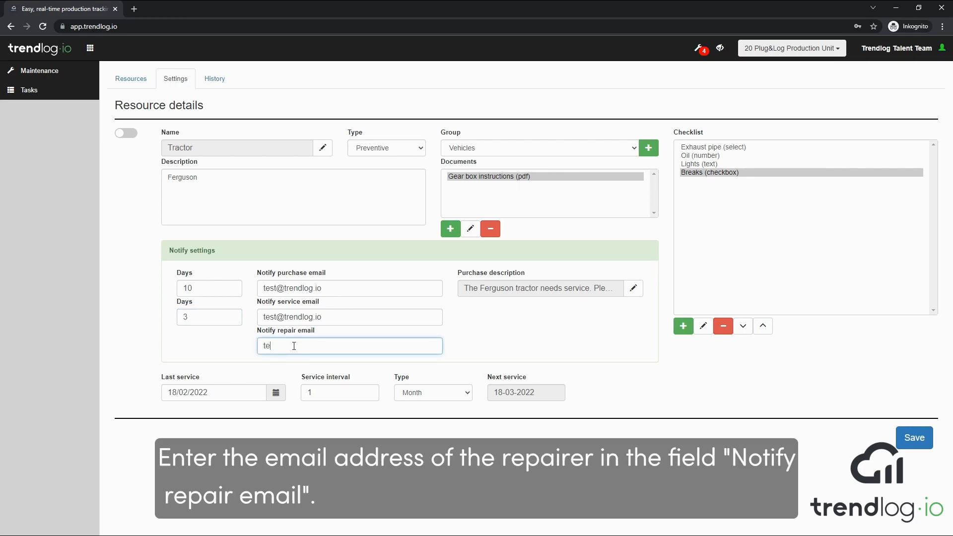
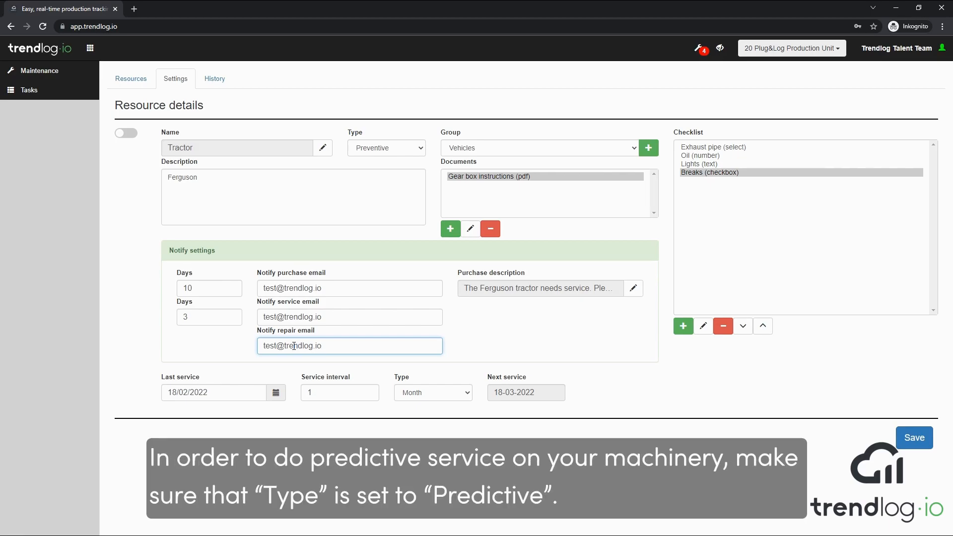
# Step: Set the Tractor's type to Predictive with data feed 15274 - p1_cnt as its source
pyautogui.click(421, 148)
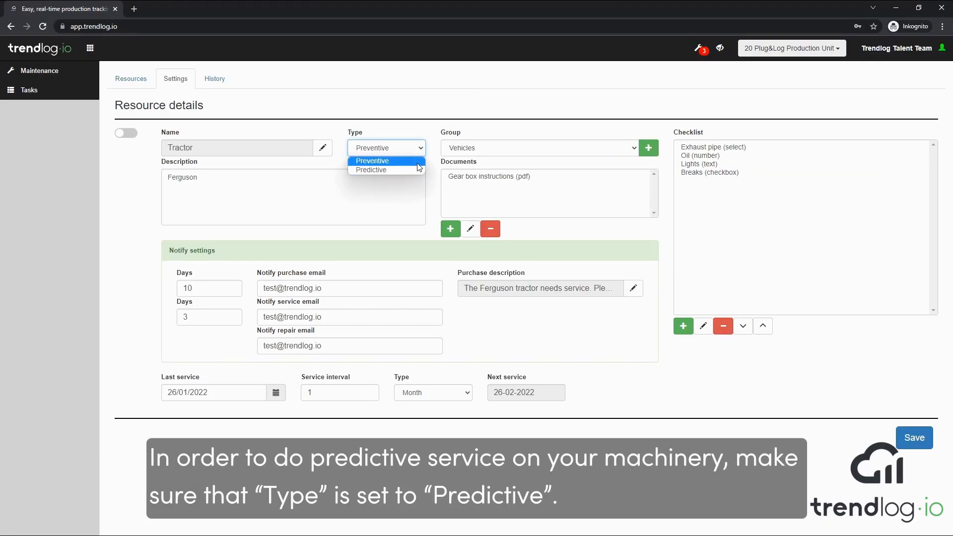
pyautogui.click(415, 170)
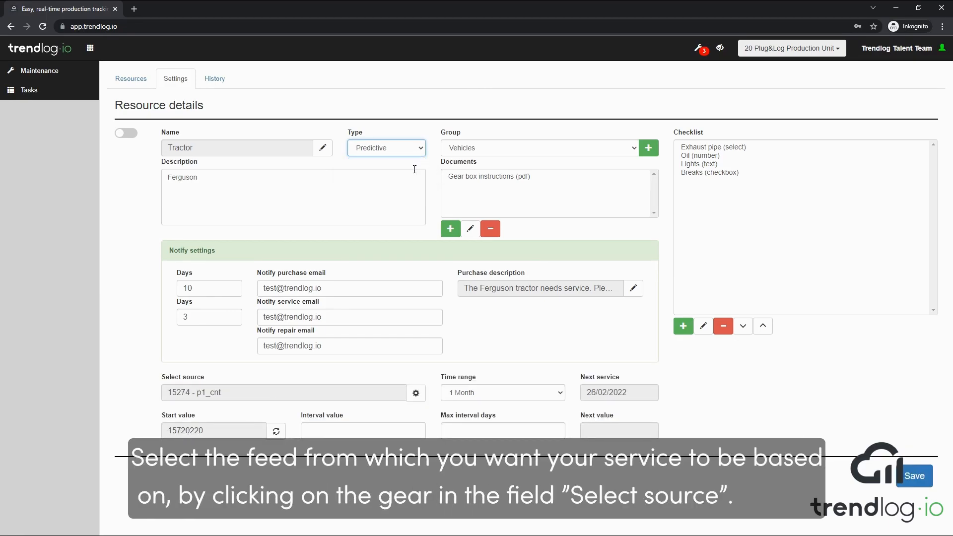
pyautogui.click(415, 393)
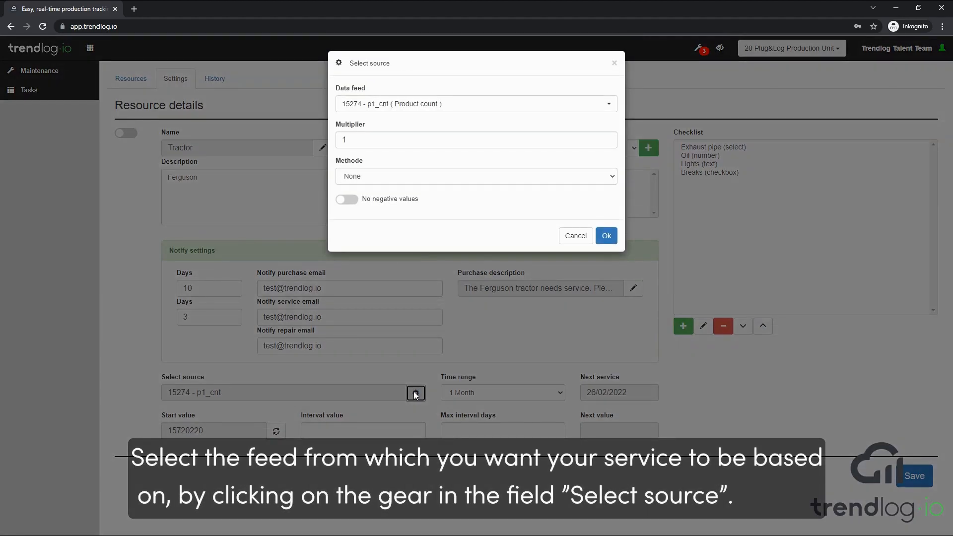
pyautogui.click(609, 105)
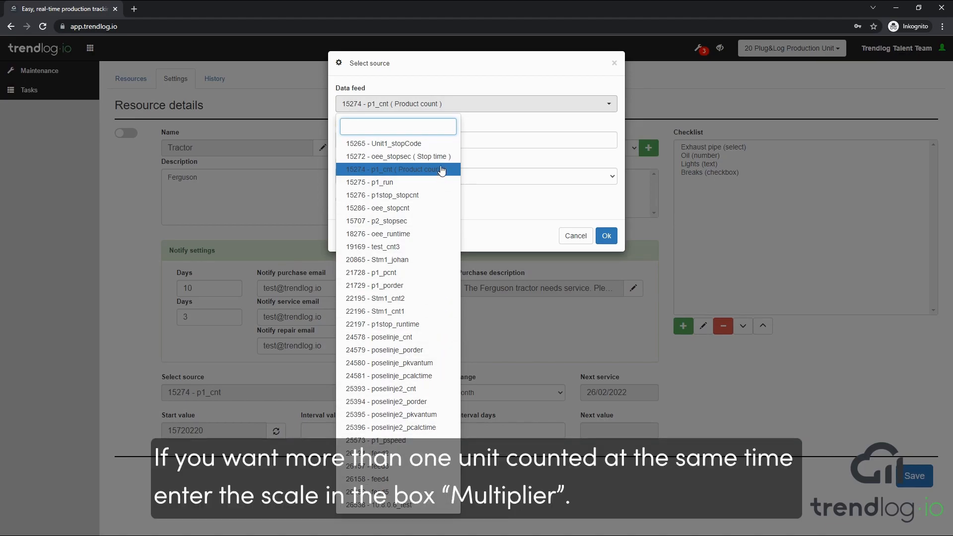
pyautogui.click(441, 170)
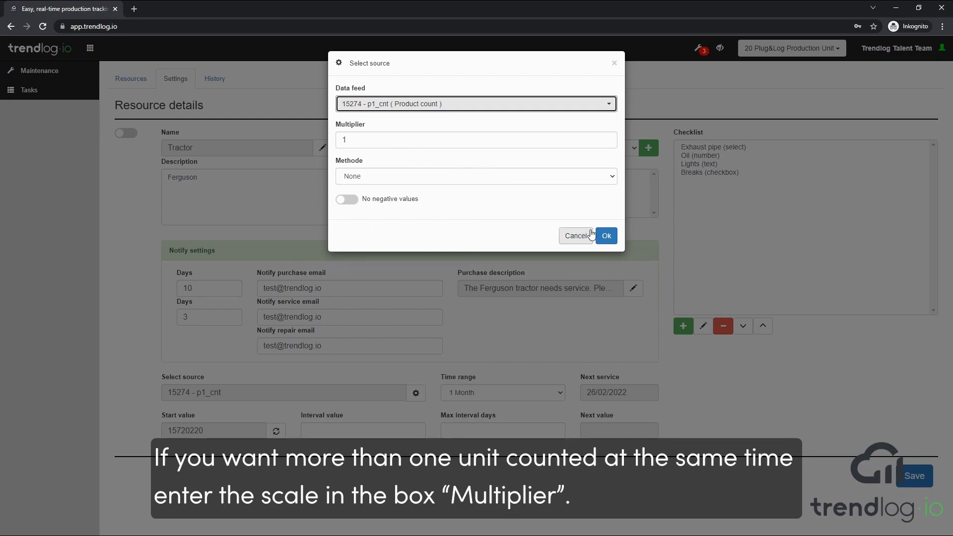
pyautogui.click(614, 240)
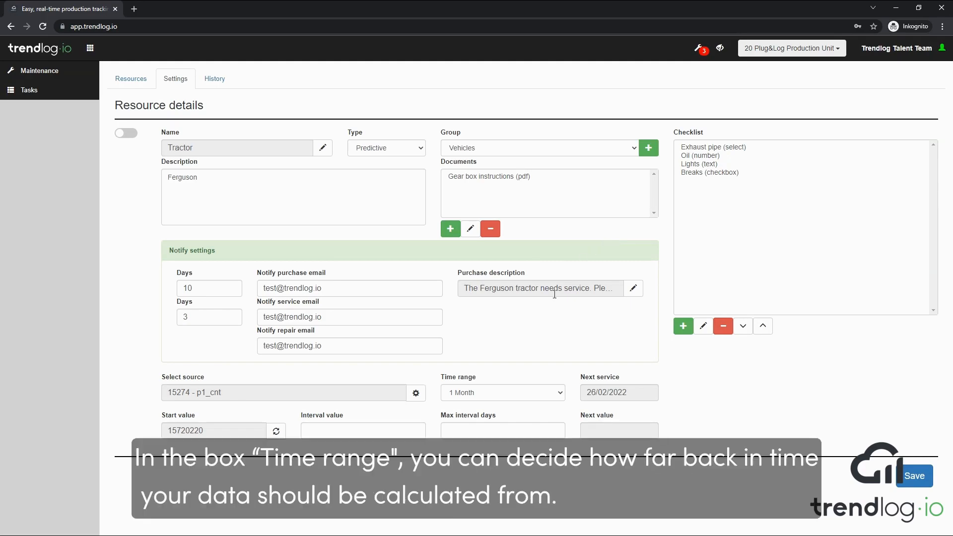
# Step: Keep the 1 Month time range and set interval value 500000 with max 90 interval days
pyautogui.click(561, 395)
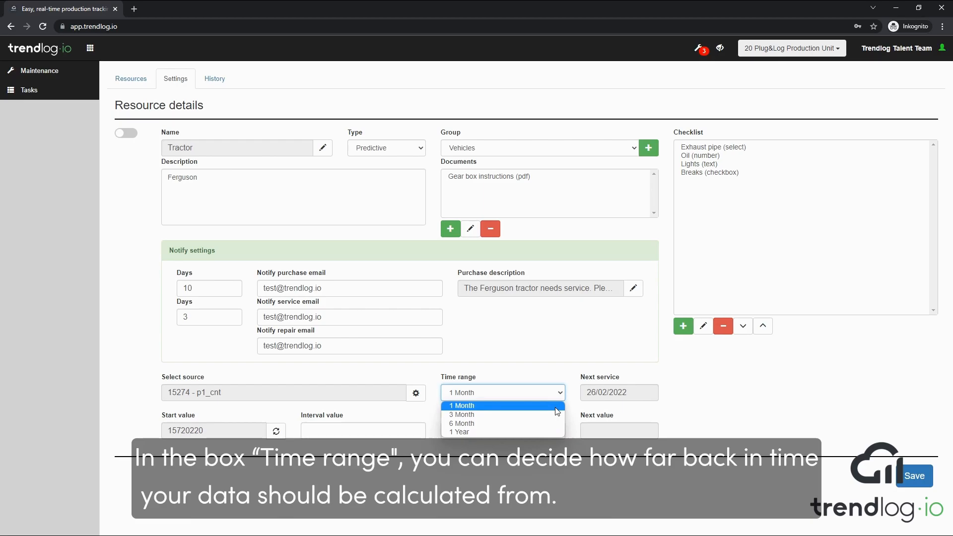
pyautogui.click(557, 406)
pyautogui.click(408, 426)
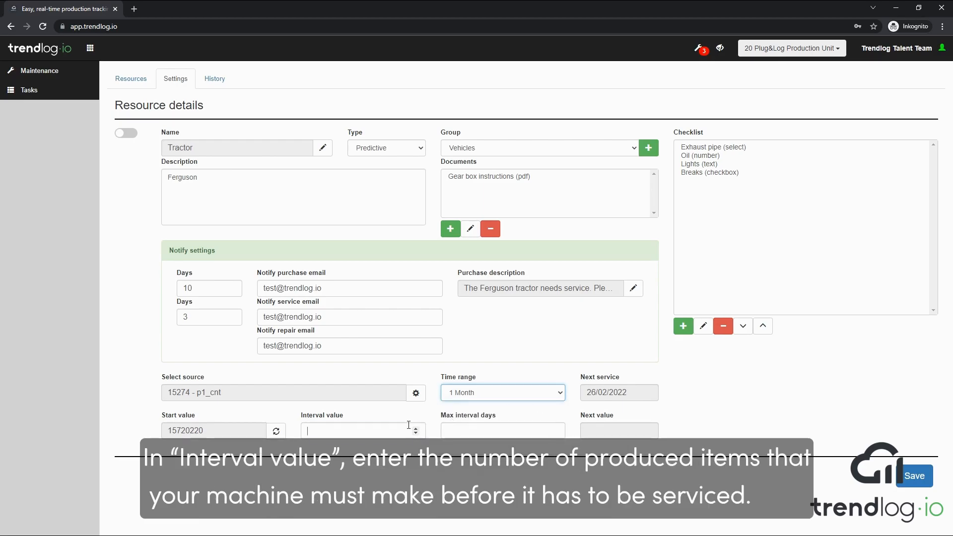
pyautogui.write('500000')
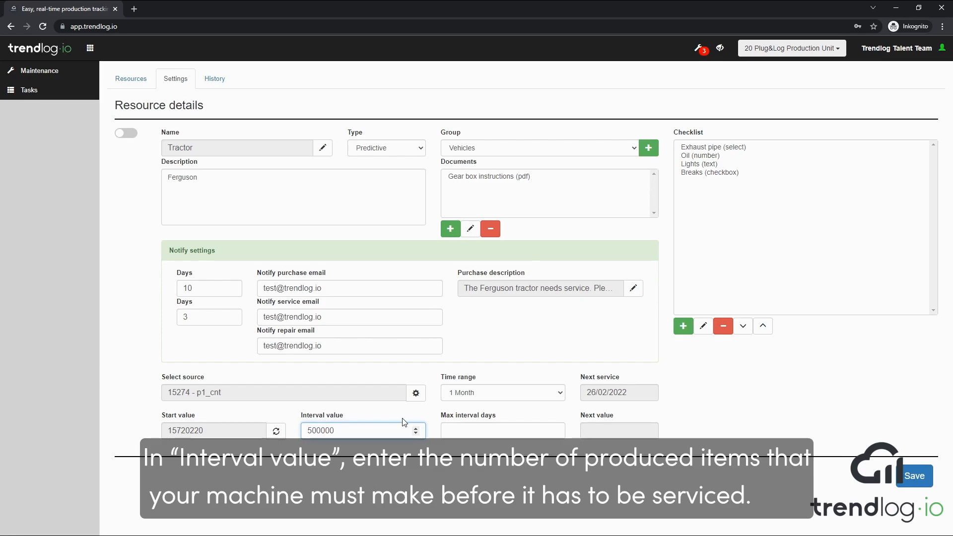
pyautogui.click(504, 437)
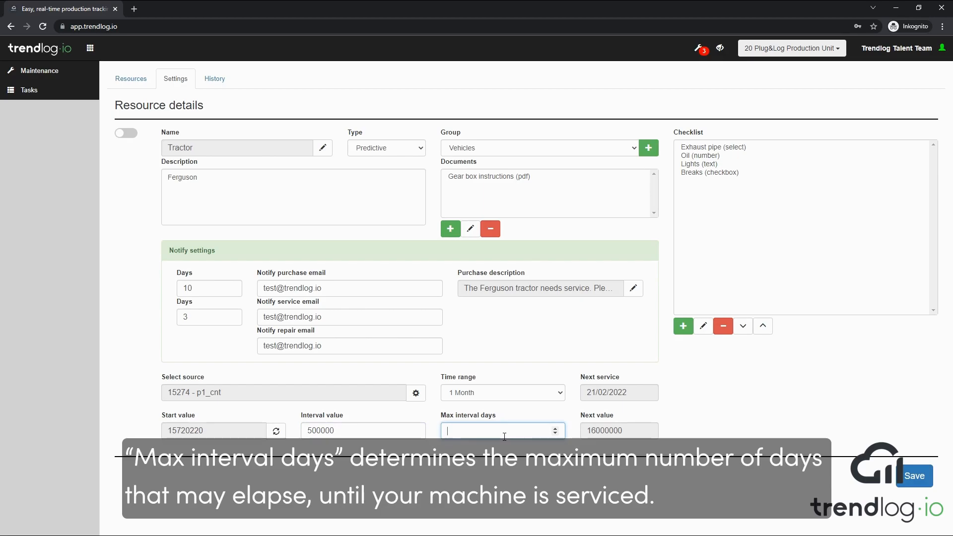
pyautogui.write('90')
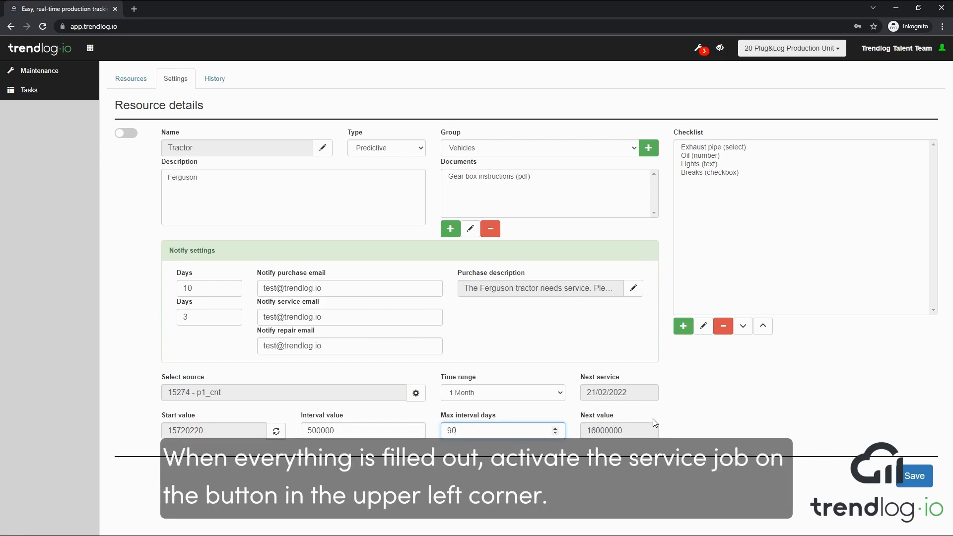
# Step: Enable the Tractor service job and save the resource settings
pyautogui.click(128, 134)
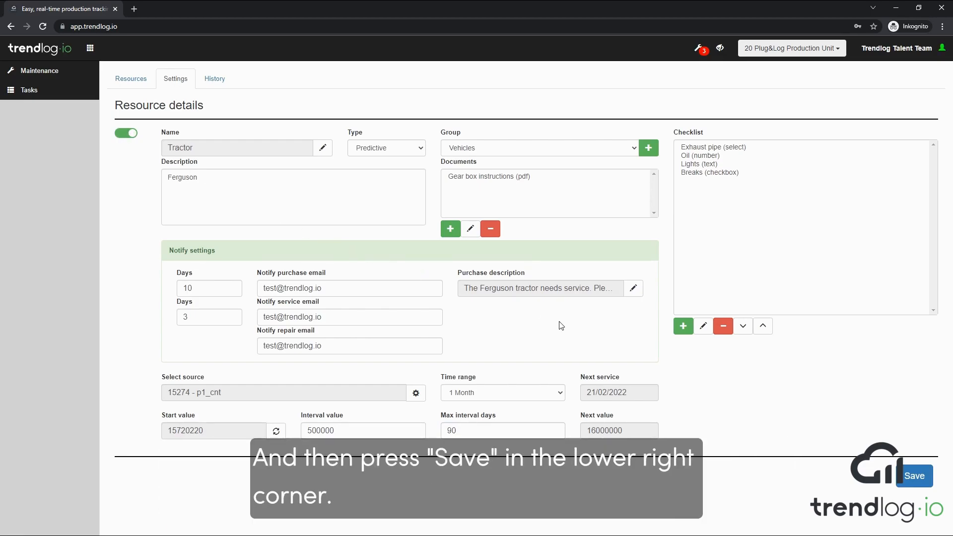
pyautogui.click(913, 478)
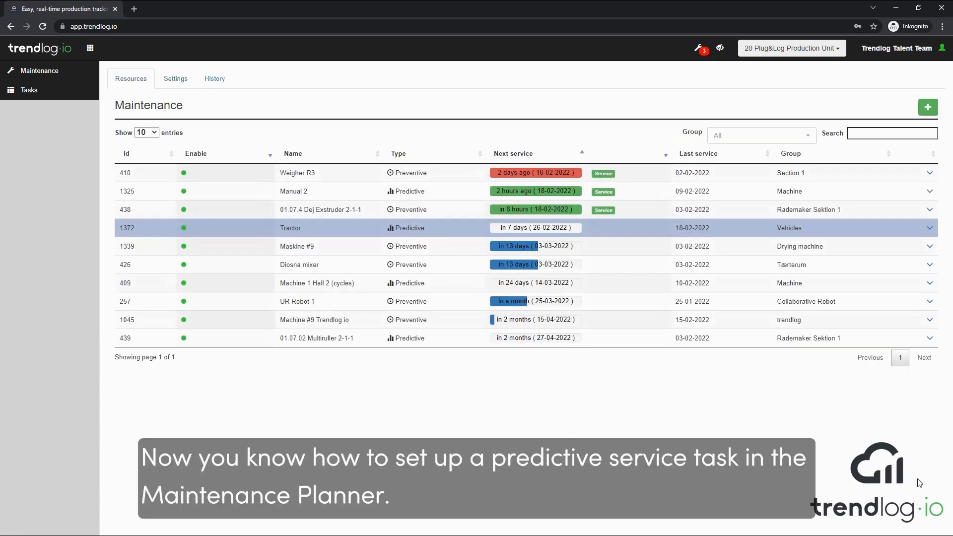